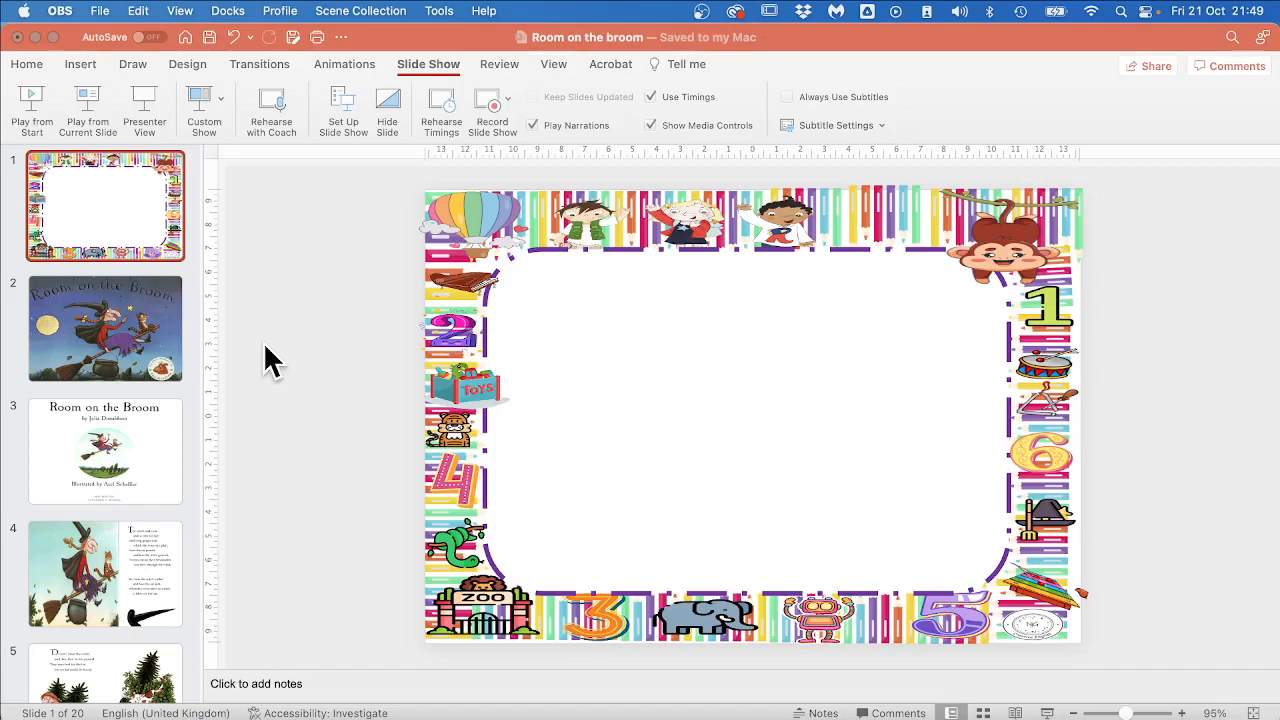
Switch to PowerPoint, open the slide show recording view from slide 1 and delete the recording made there.
click(28, 68)
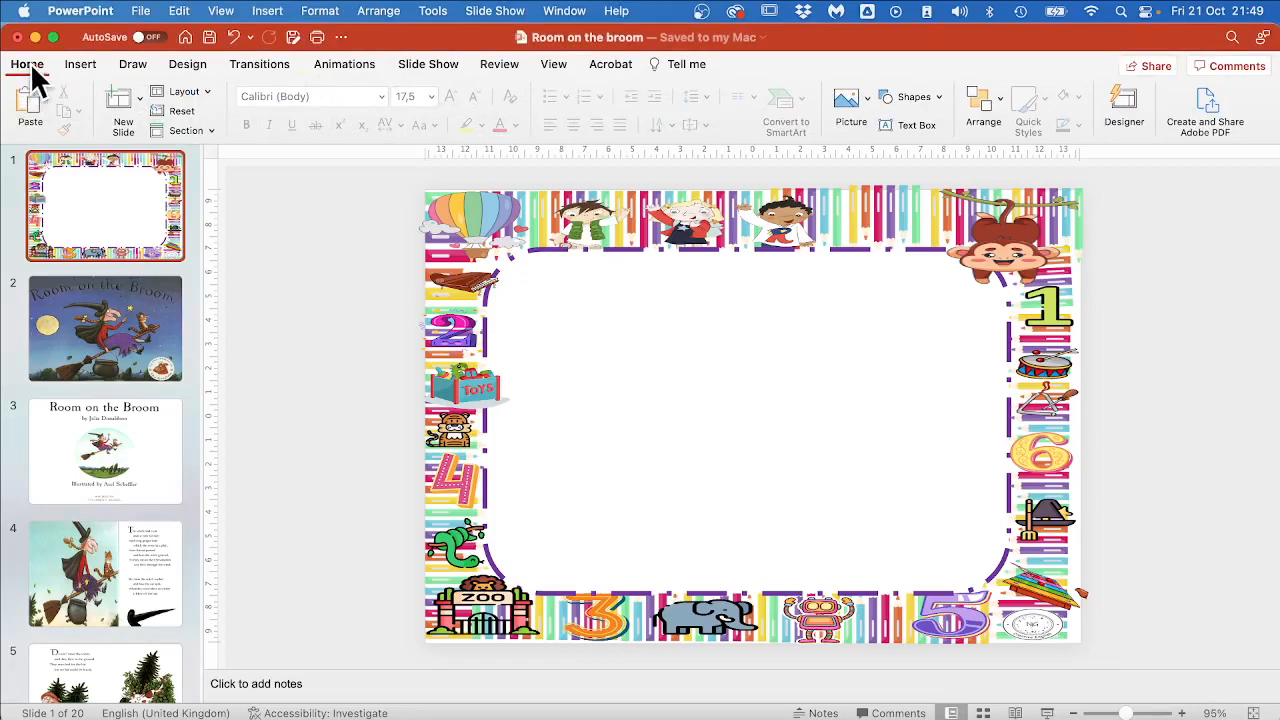
click(427, 65)
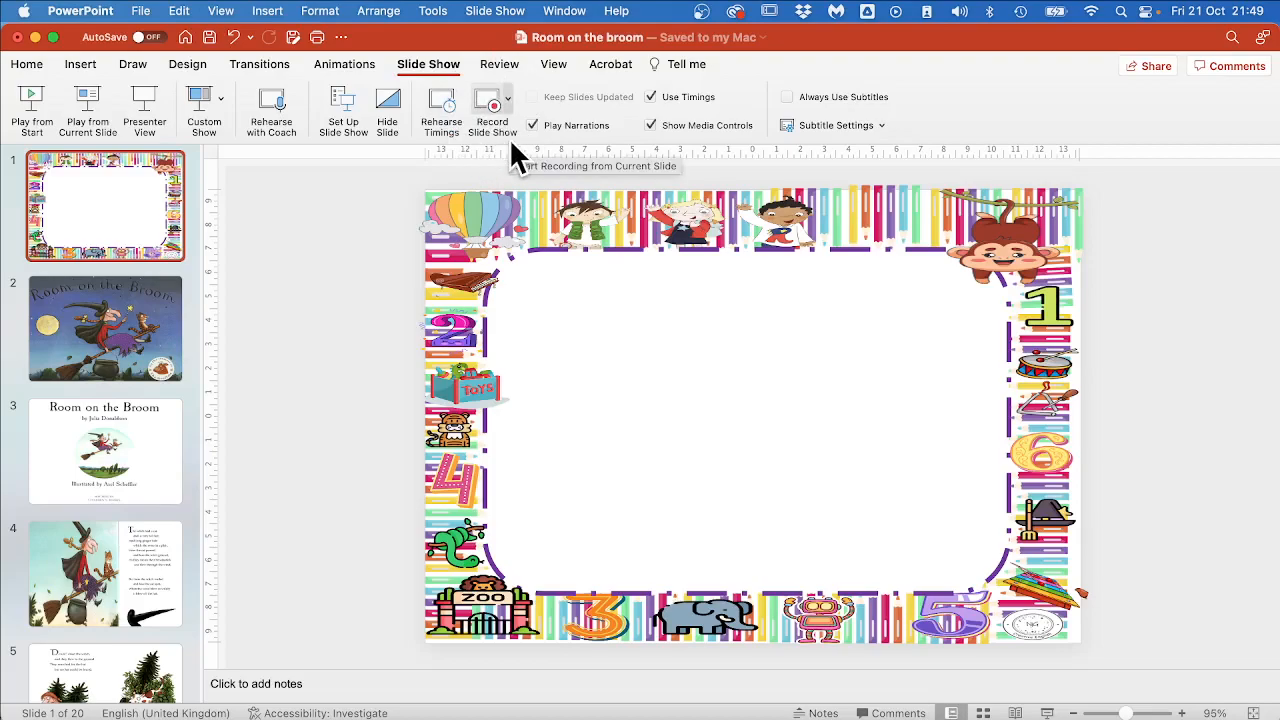
click(488, 102)
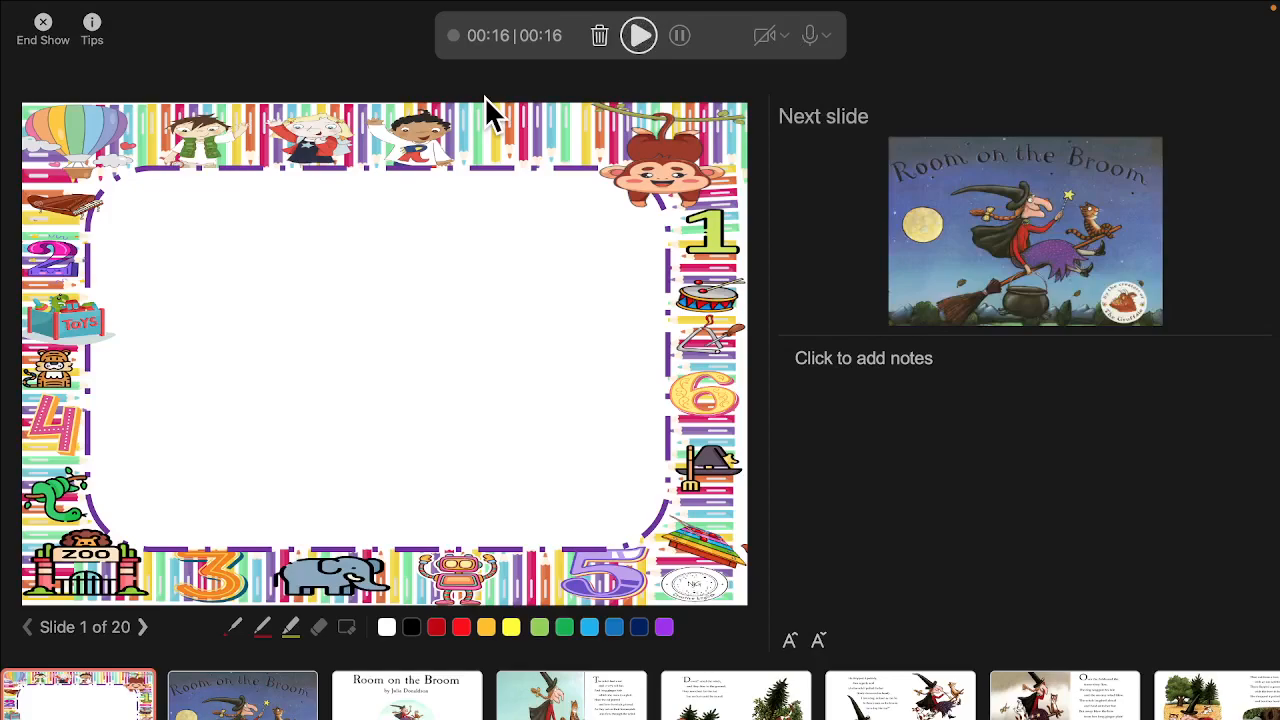
click(600, 36)
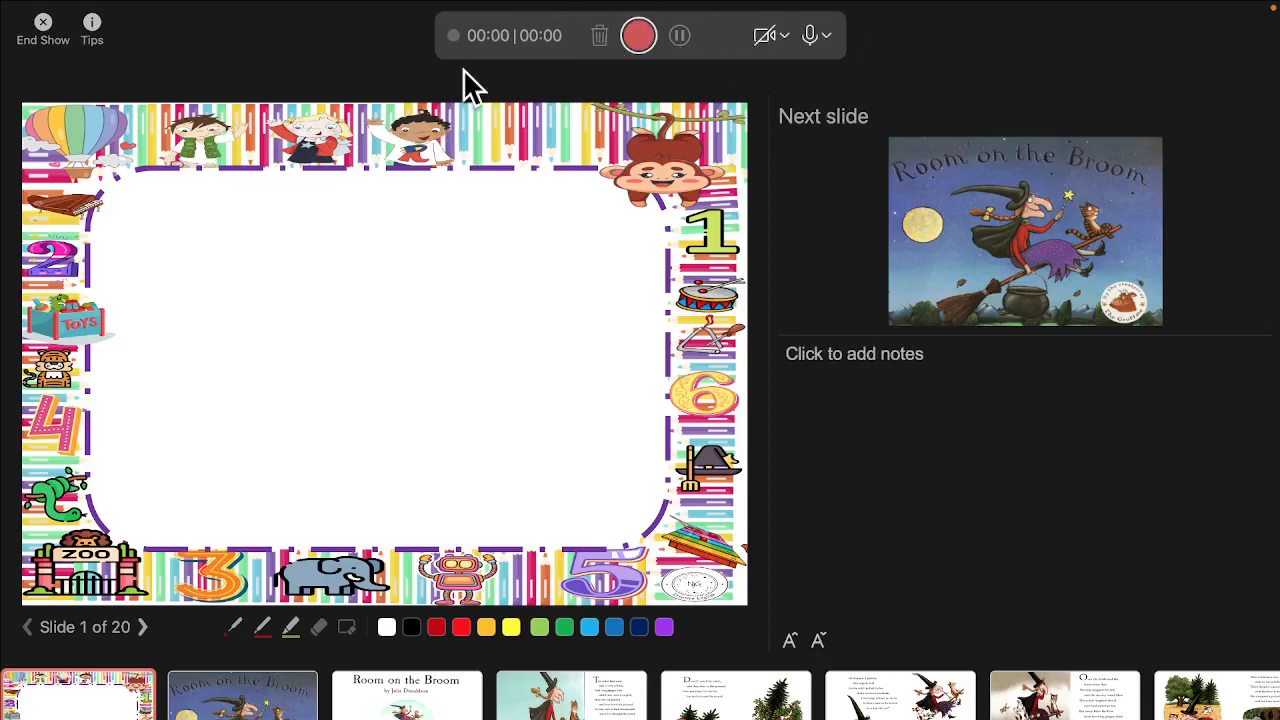
Turn on the FaceTime HD Camera, and try muting and unmuting the microphone.
click(782, 35)
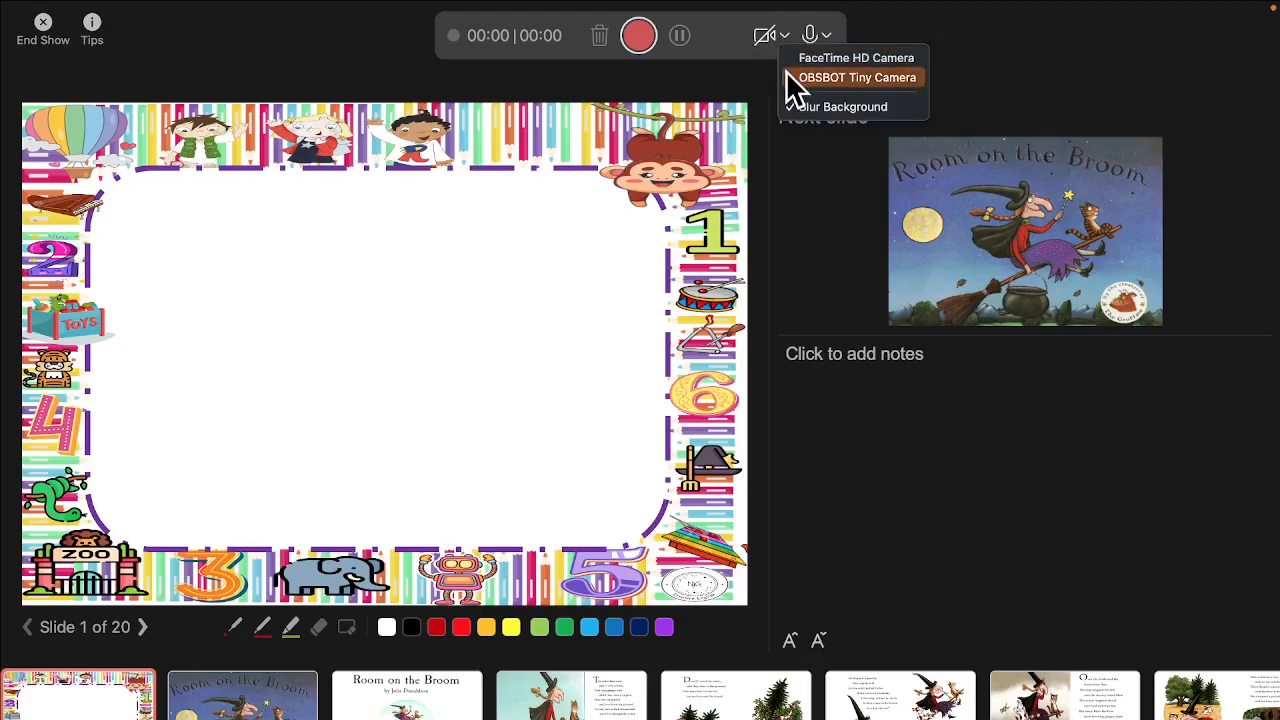
click(788, 57)
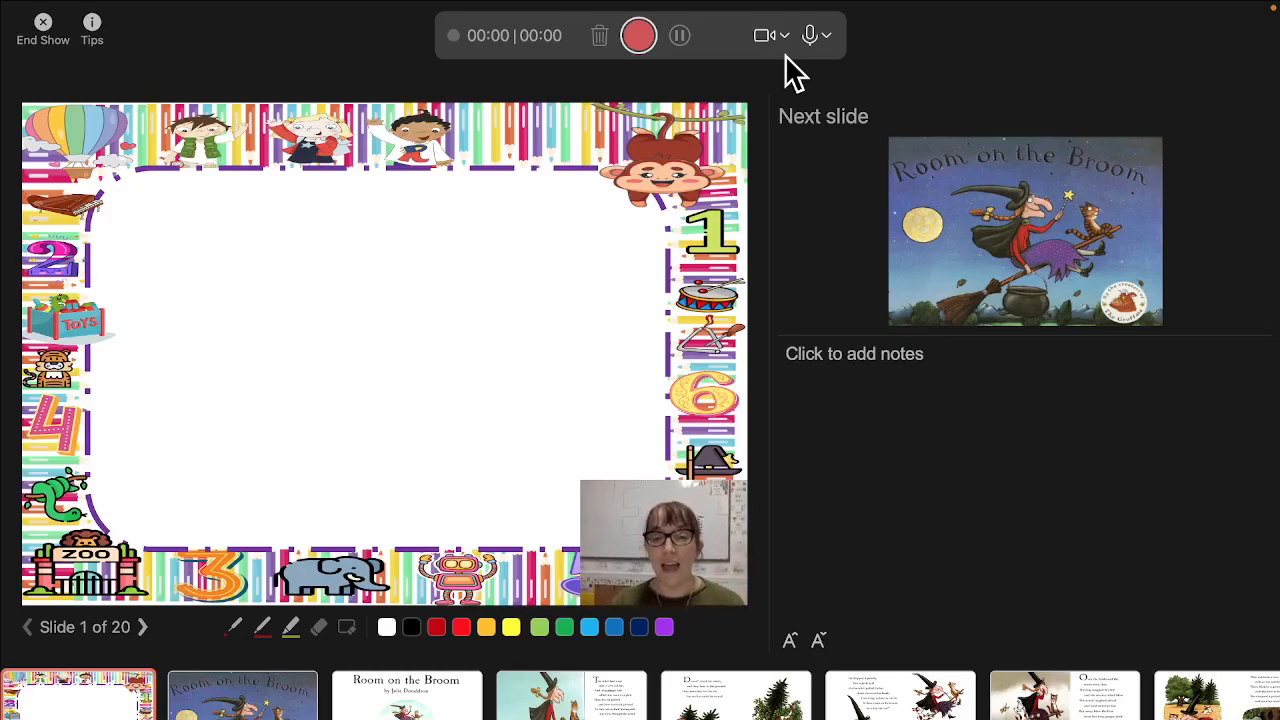
click(809, 36)
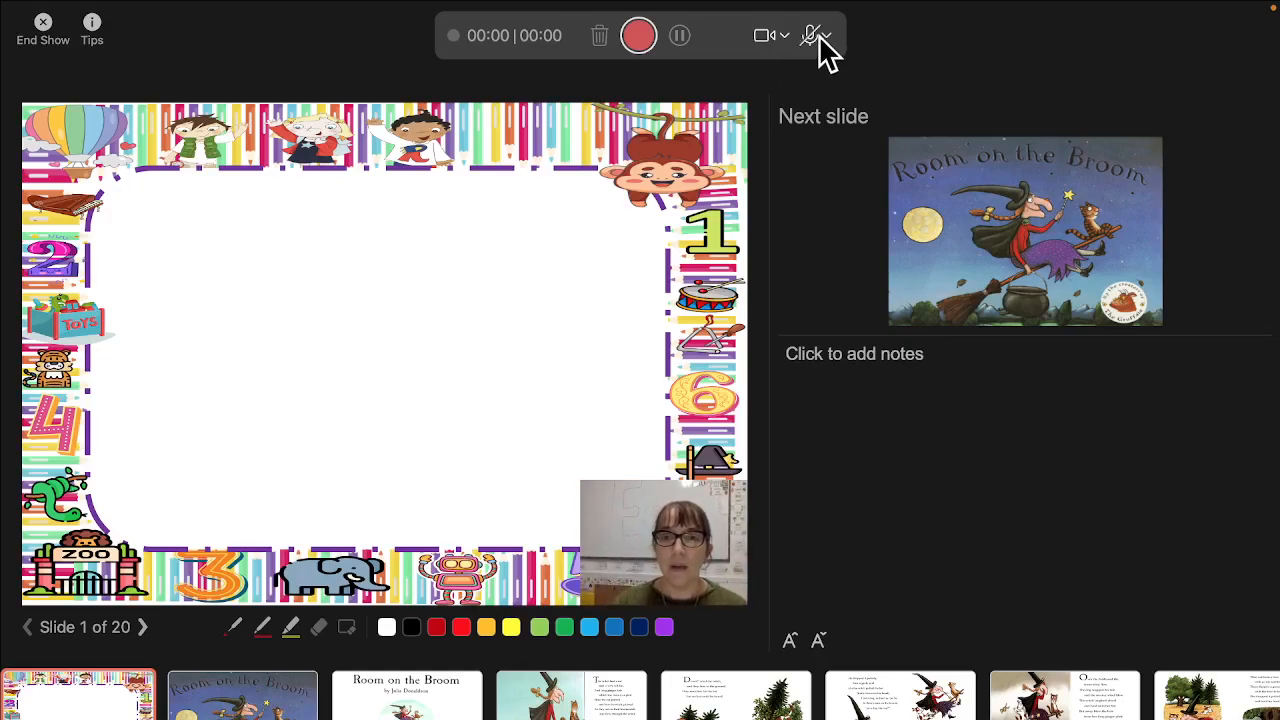
click(809, 36)
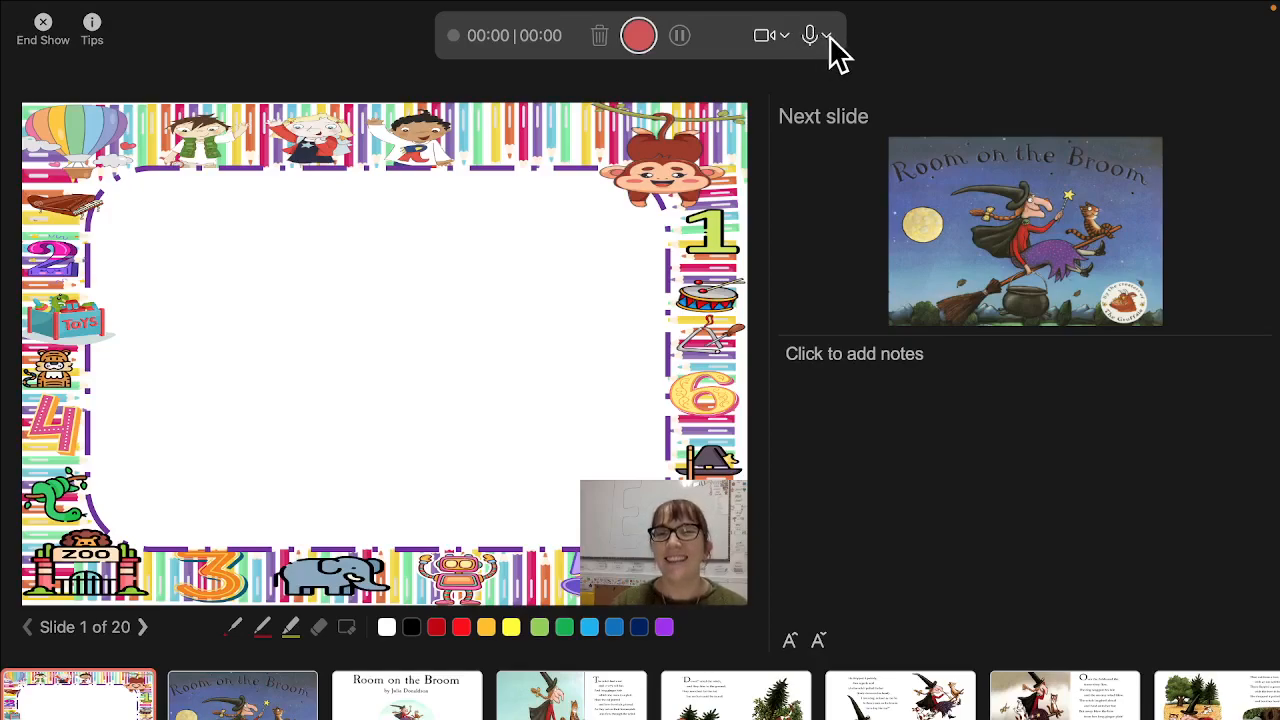
Review the available microphone sources without changing the selection, and turn the camera off.
click(828, 37)
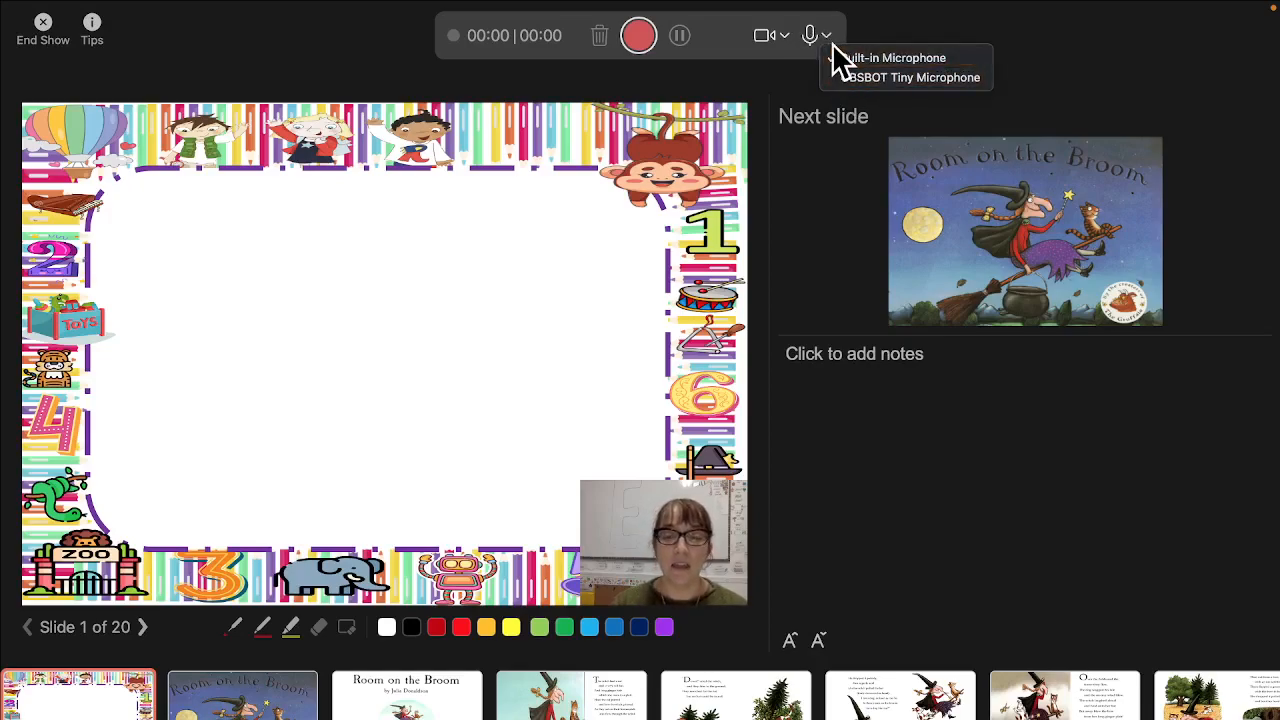
click(828, 35)
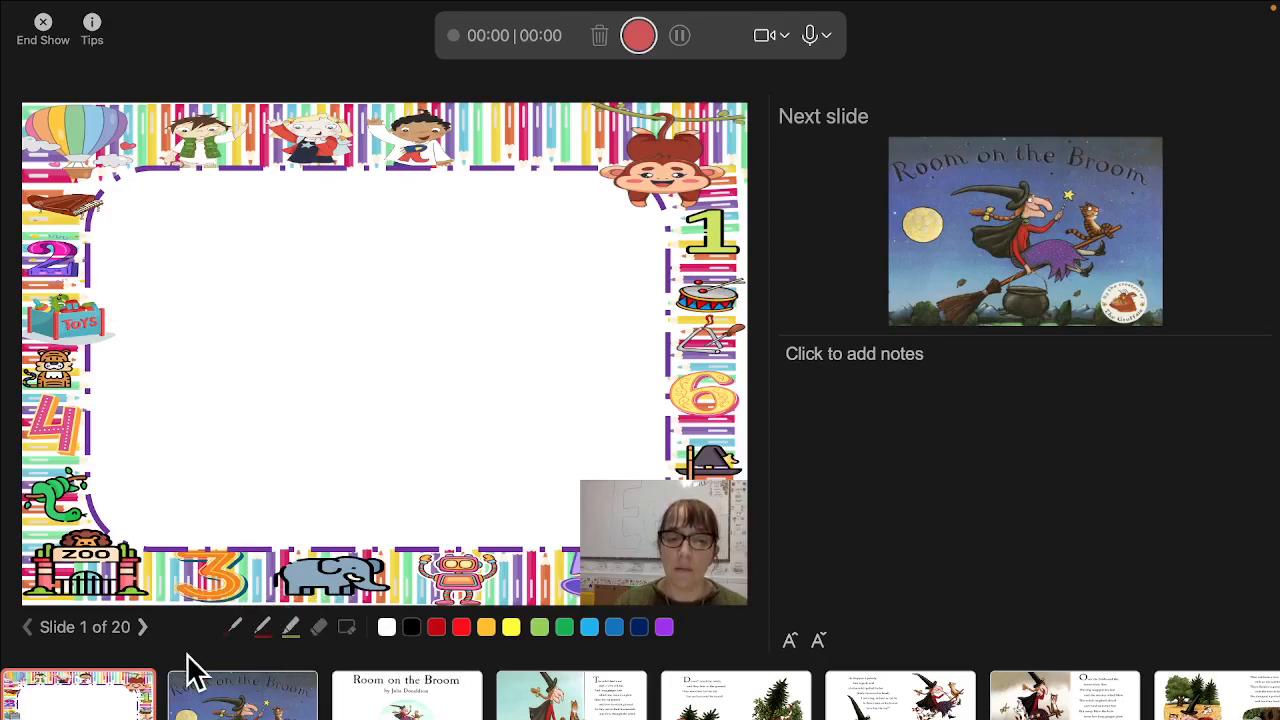
click(764, 38)
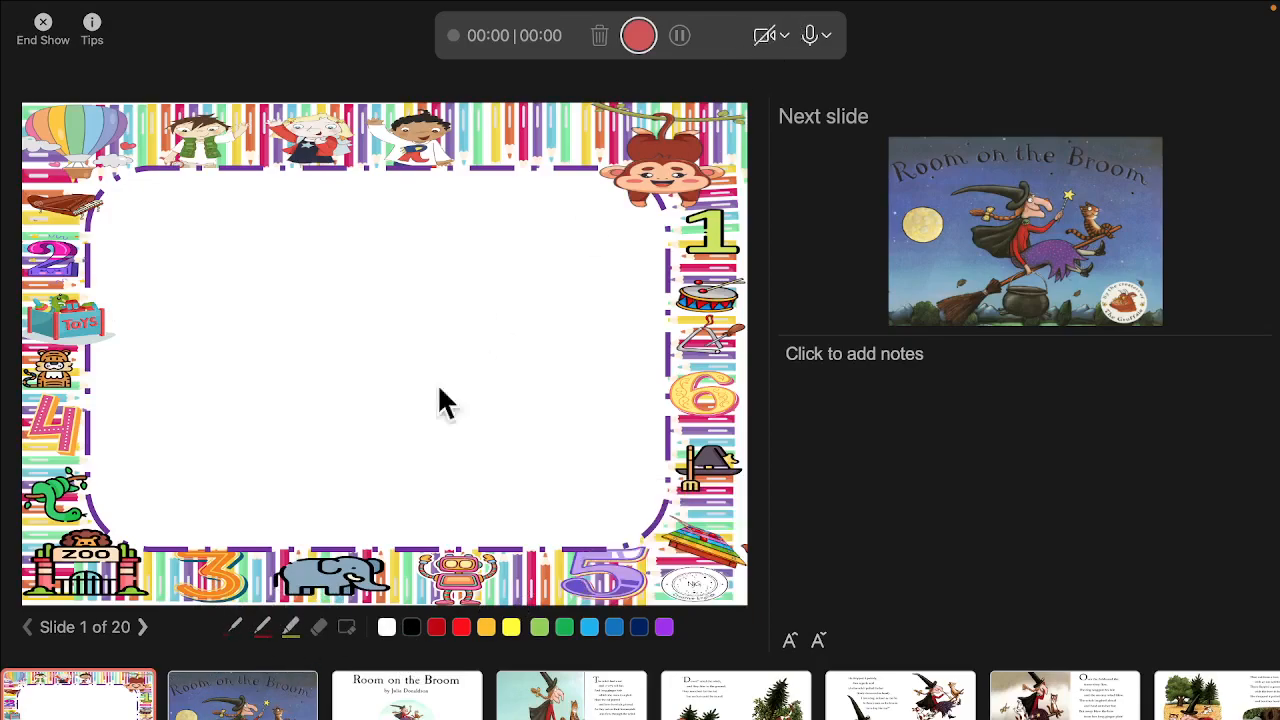
Try the laser pointer and draw a looping red pen line in the slide's blank area.
click(235, 628)
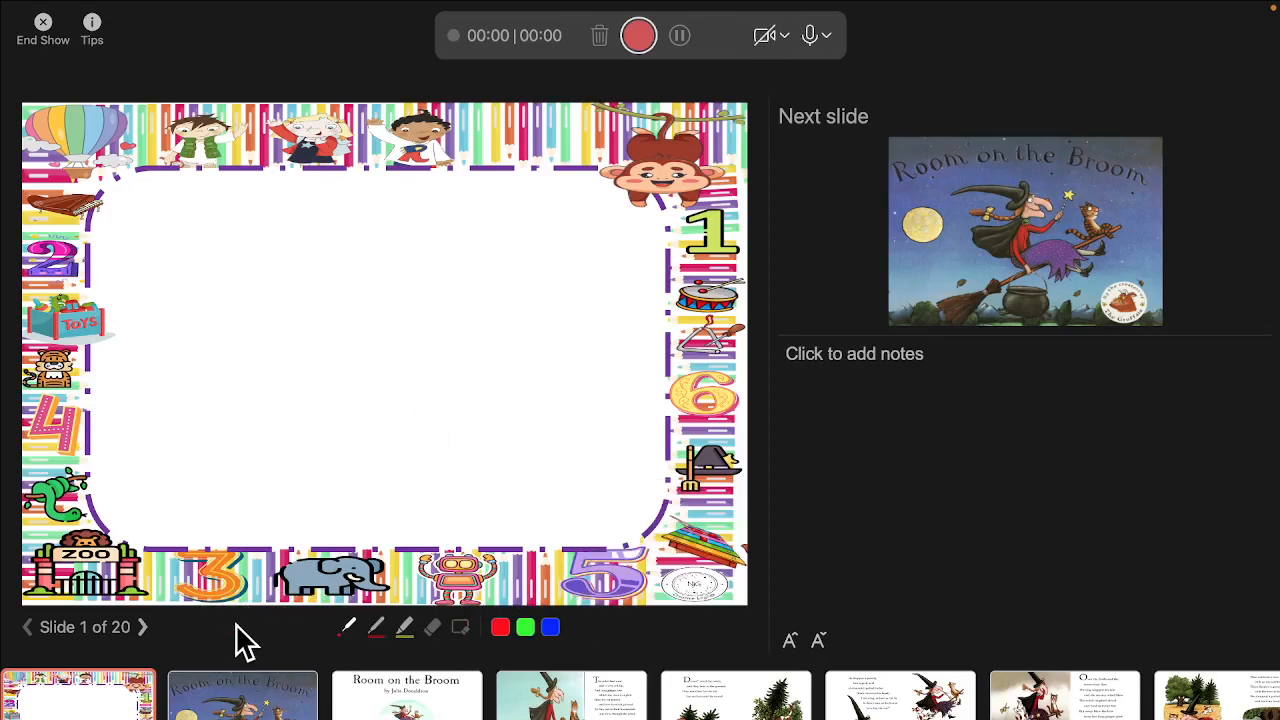
click(347, 630)
click(376, 628)
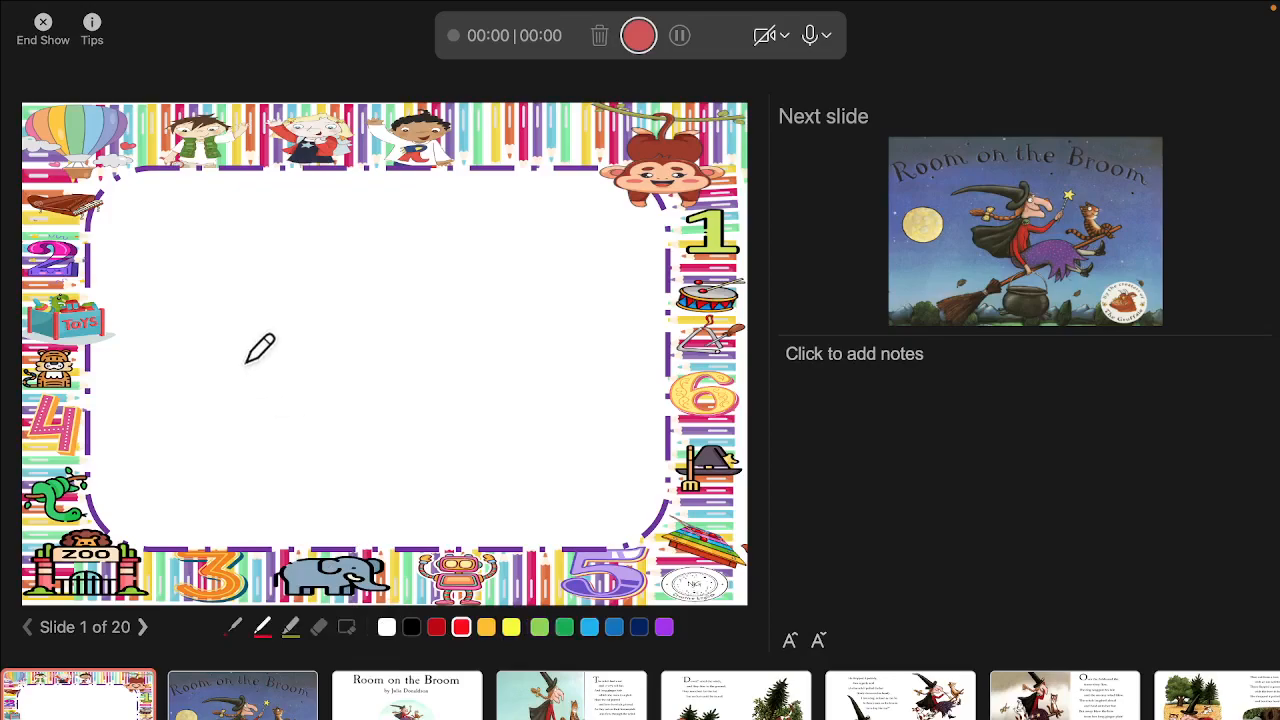
drag(238, 358, 449, 407)
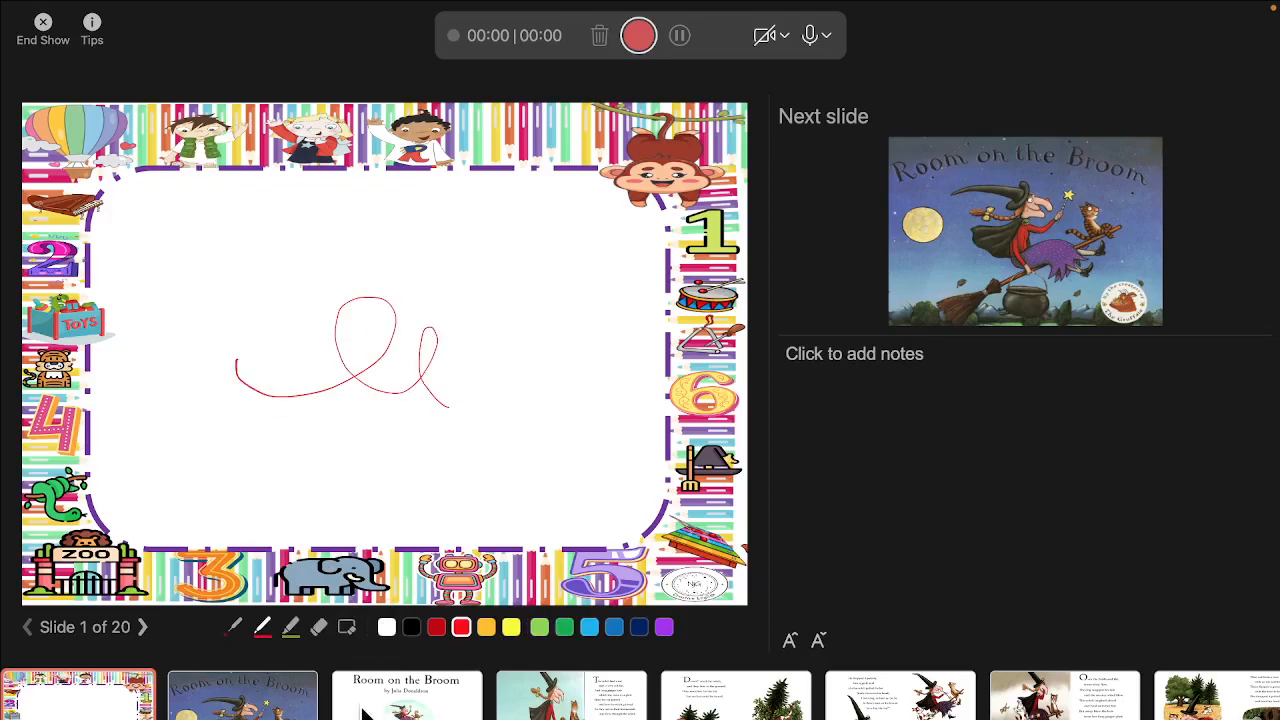
Draw a yellow highlighter zigzag below the red line and erase all ink from the slide.
click(291, 627)
mouse_move(412, 446)
mouse_down()
mouse_move(455, 443)
mouse_move(400, 520)
mouse_up()
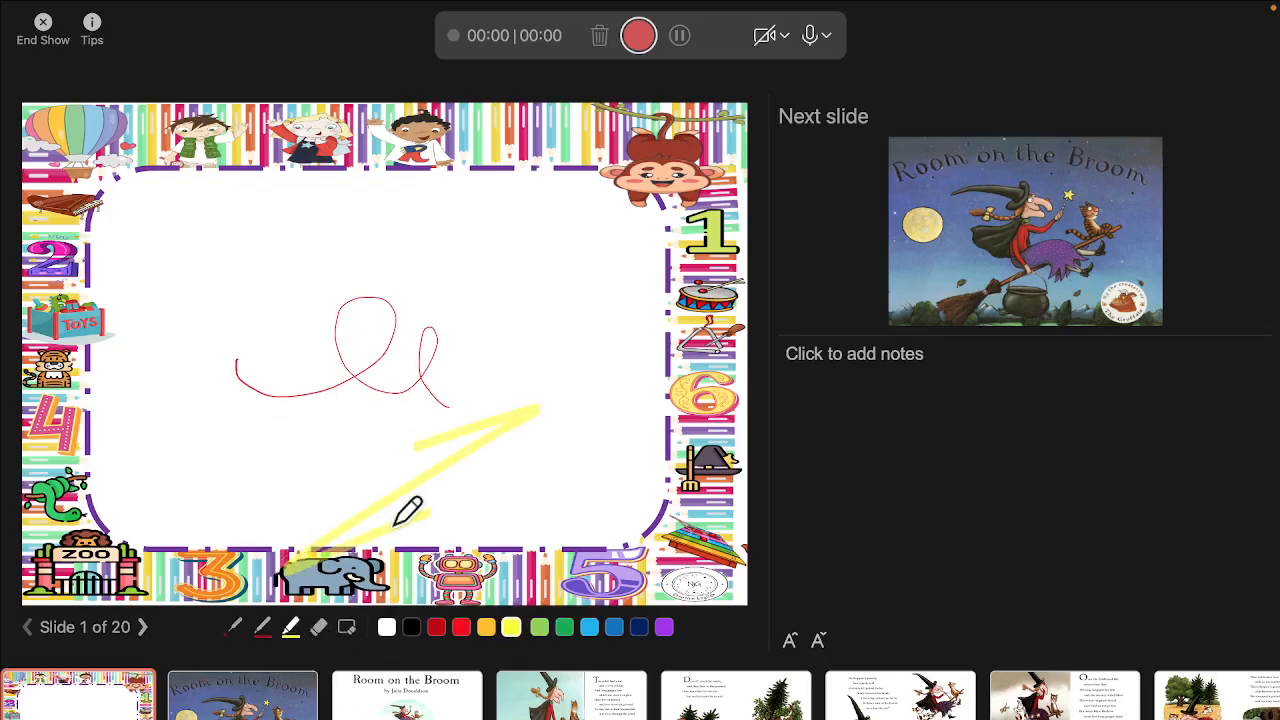
click(347, 634)
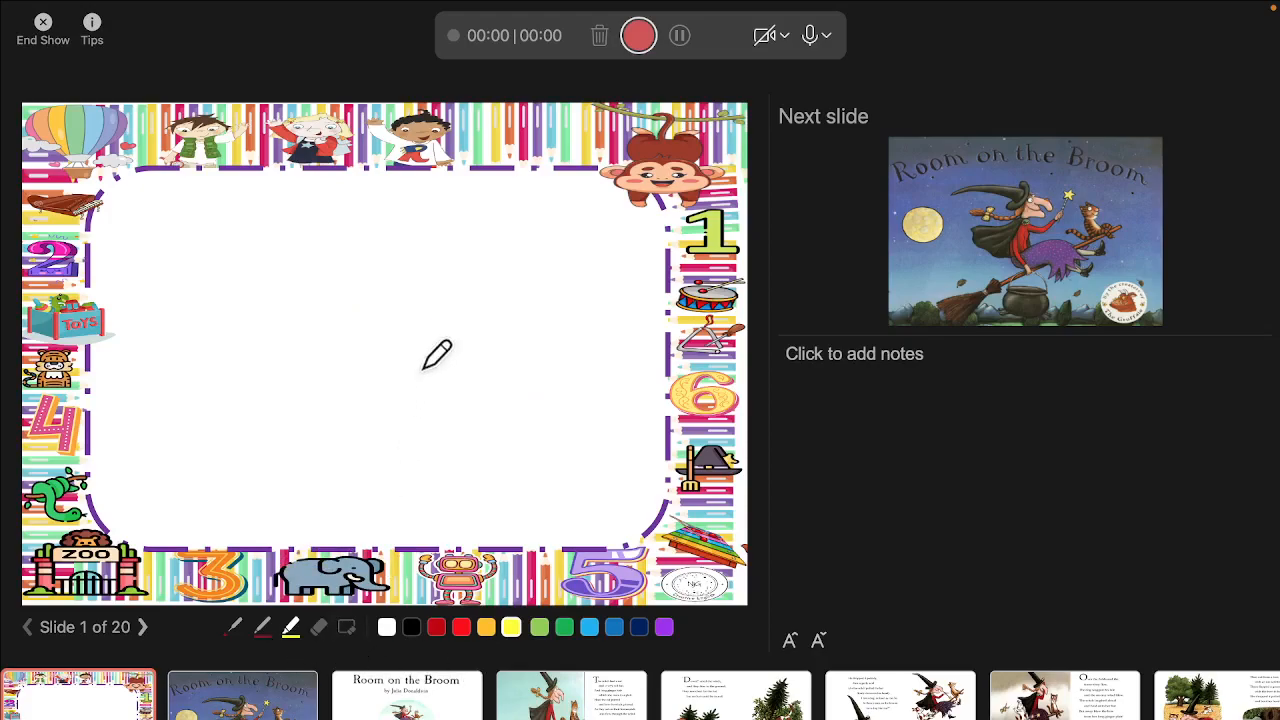
Select the laser pointer, place the cursor in the slide notes and start recording slide 1.
click(233, 627)
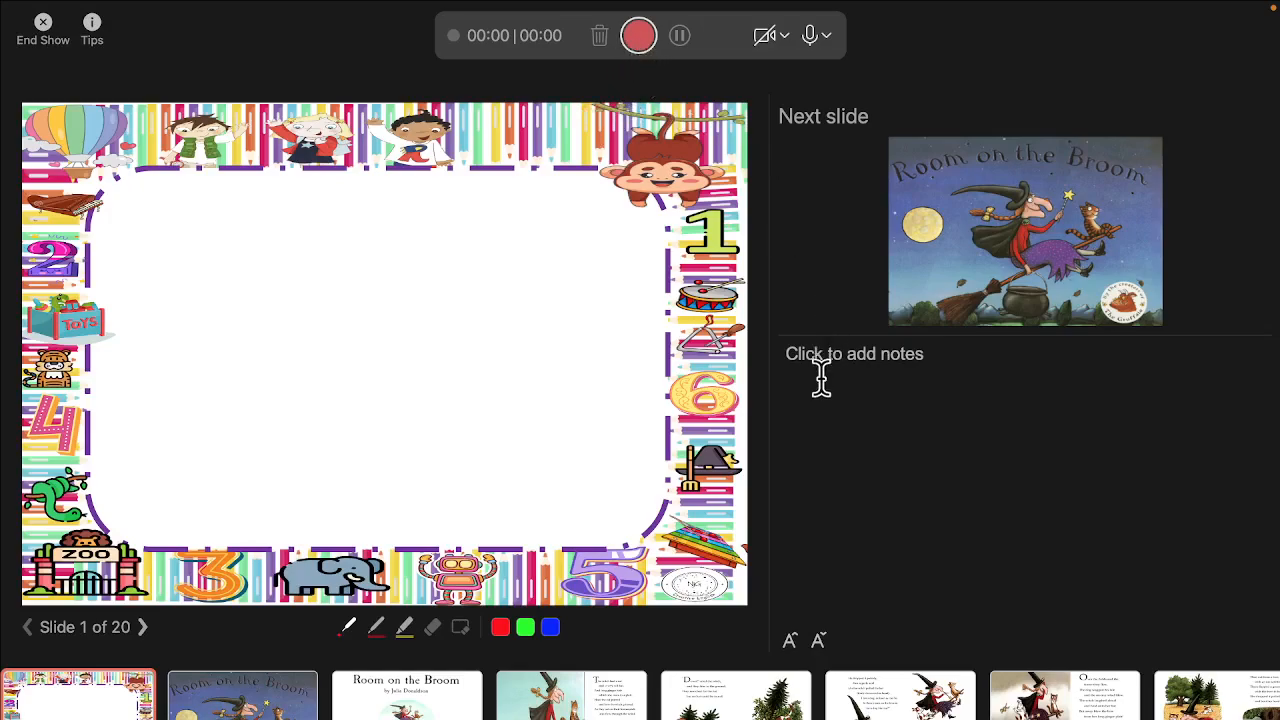
click(866, 358)
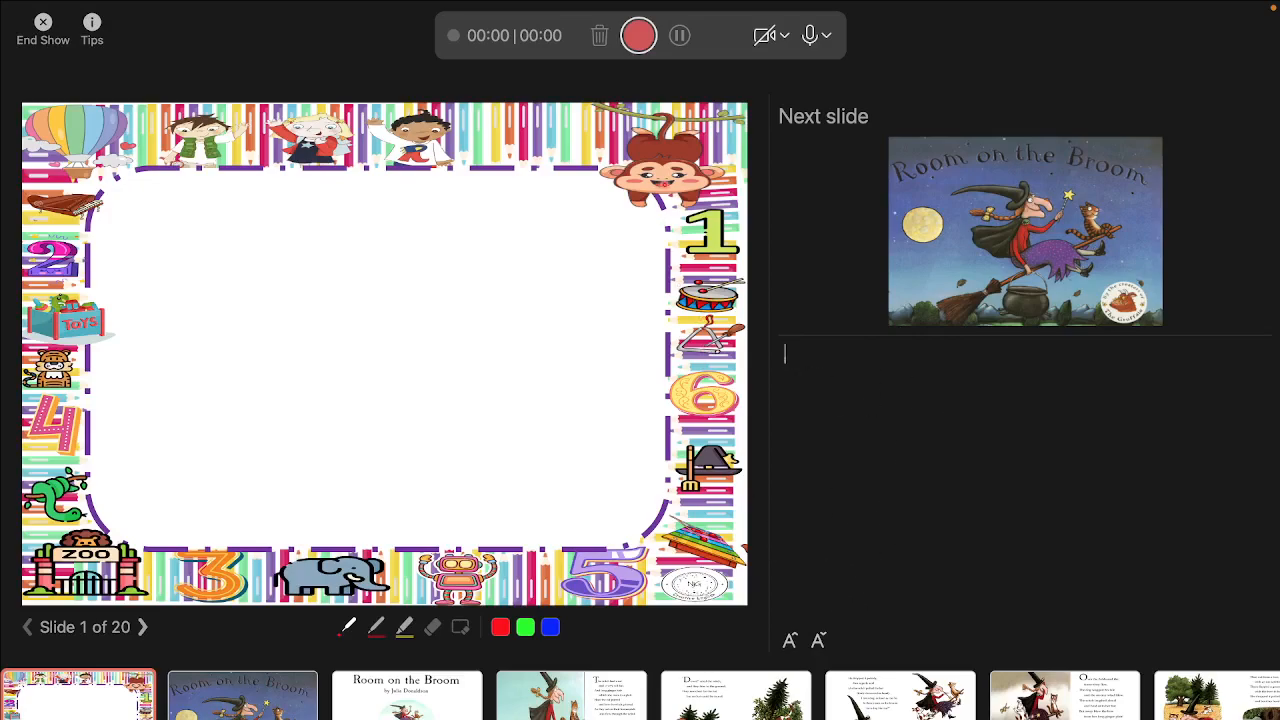
click(640, 38)
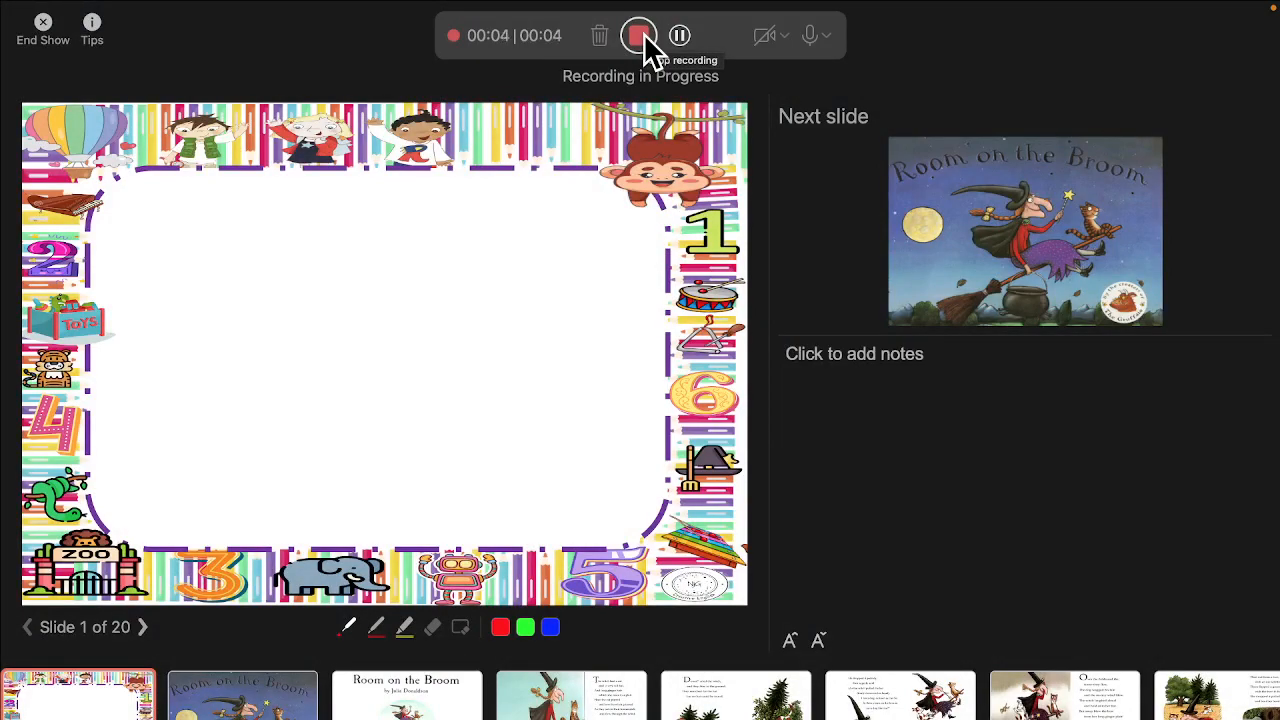
Handwrite "1 + 1 = 2" with the red pen in the slide's blank area while recording.
click(376, 627)
drag(238, 255, 240, 384)
mouse_move(279, 289)
mouse_down()
mouse_move(269, 366)
mouse_move(326, 342)
mouse_up()
mouse_move(331, 279)
mouse_down()
mouse_move(337, 398)
mouse_move(428, 343)
mouse_move(503, 262)
mouse_move(505, 388)
mouse_move(518, 390)
mouse_up()
click(379, 345)
Circle the plus sign and the equals sign of the handwritten sum with the yellow highlighter.
click(290, 627)
drag(285, 336, 292, 268)
drag(420, 305, 364, 331)
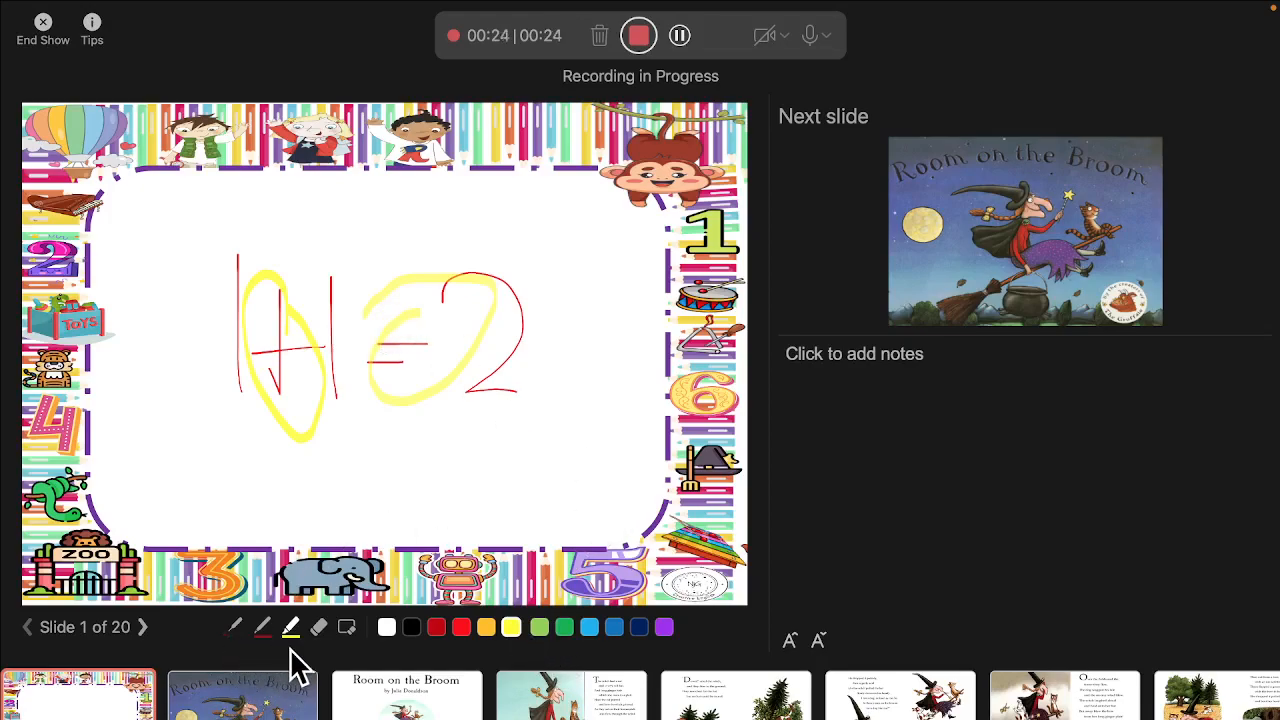
Erase all ink from the slide, and stop the recording to return to the editing view.
click(346, 630)
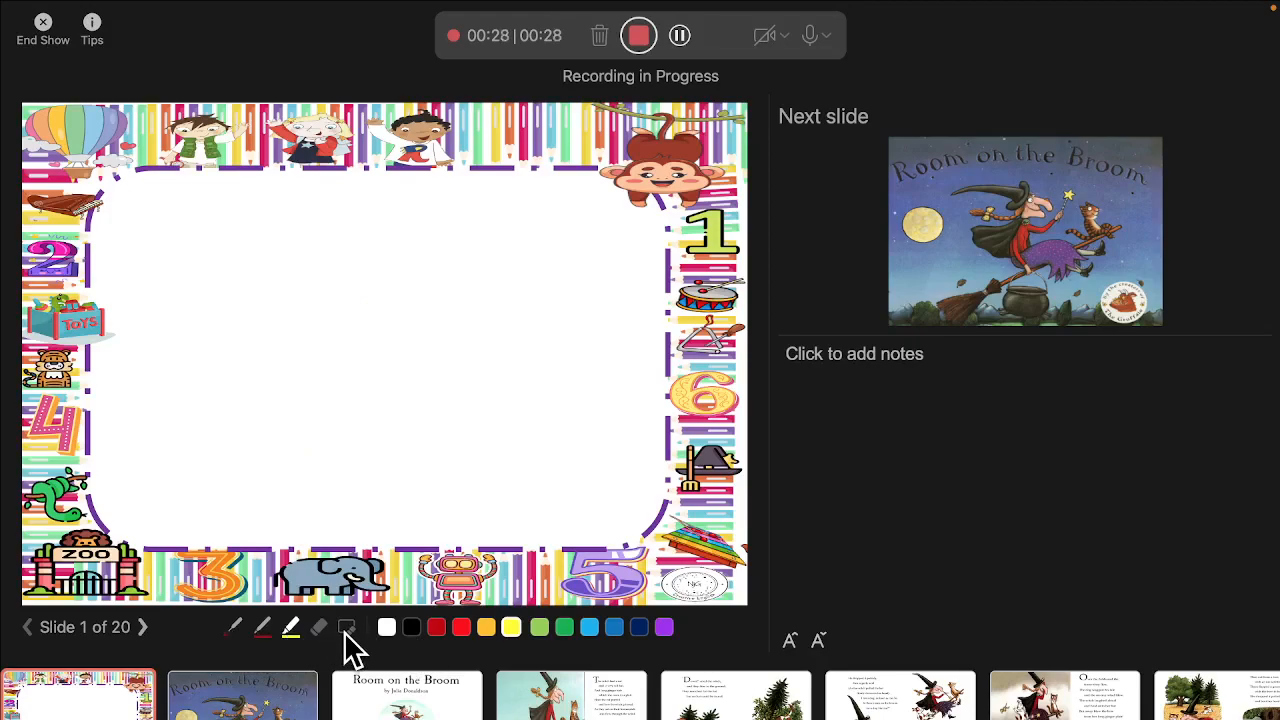
click(639, 38)
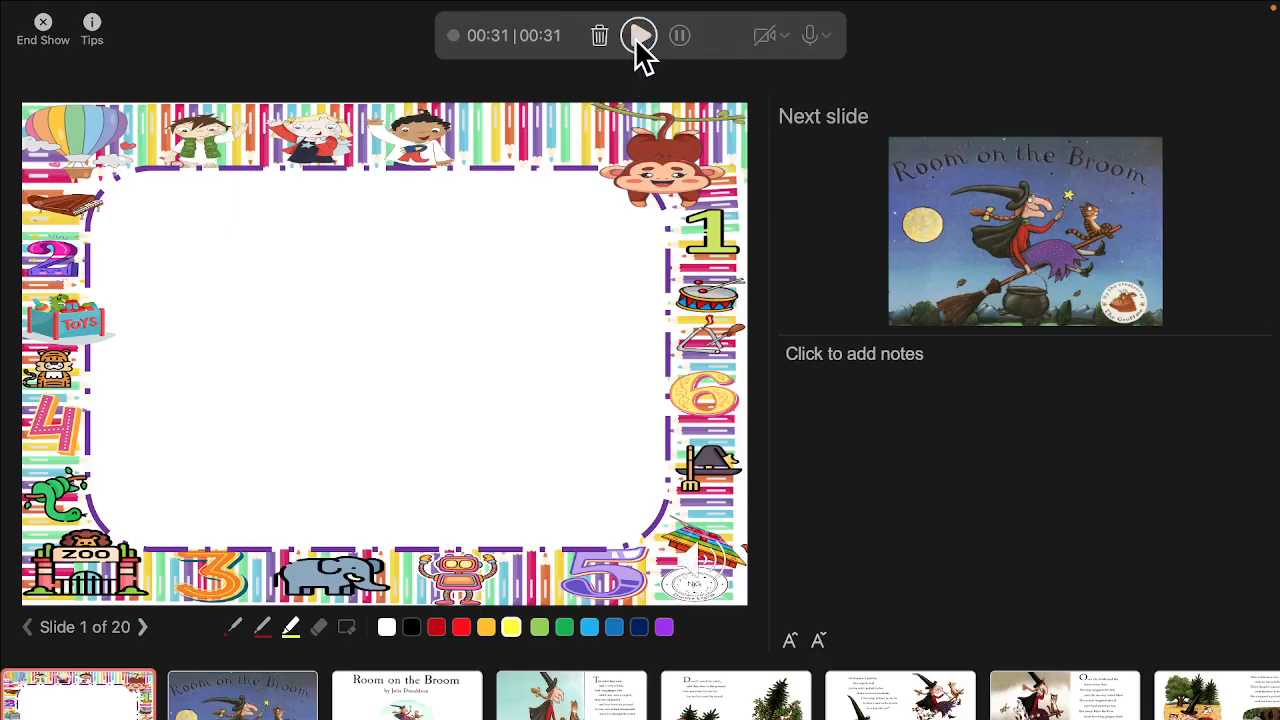
click(44, 30)
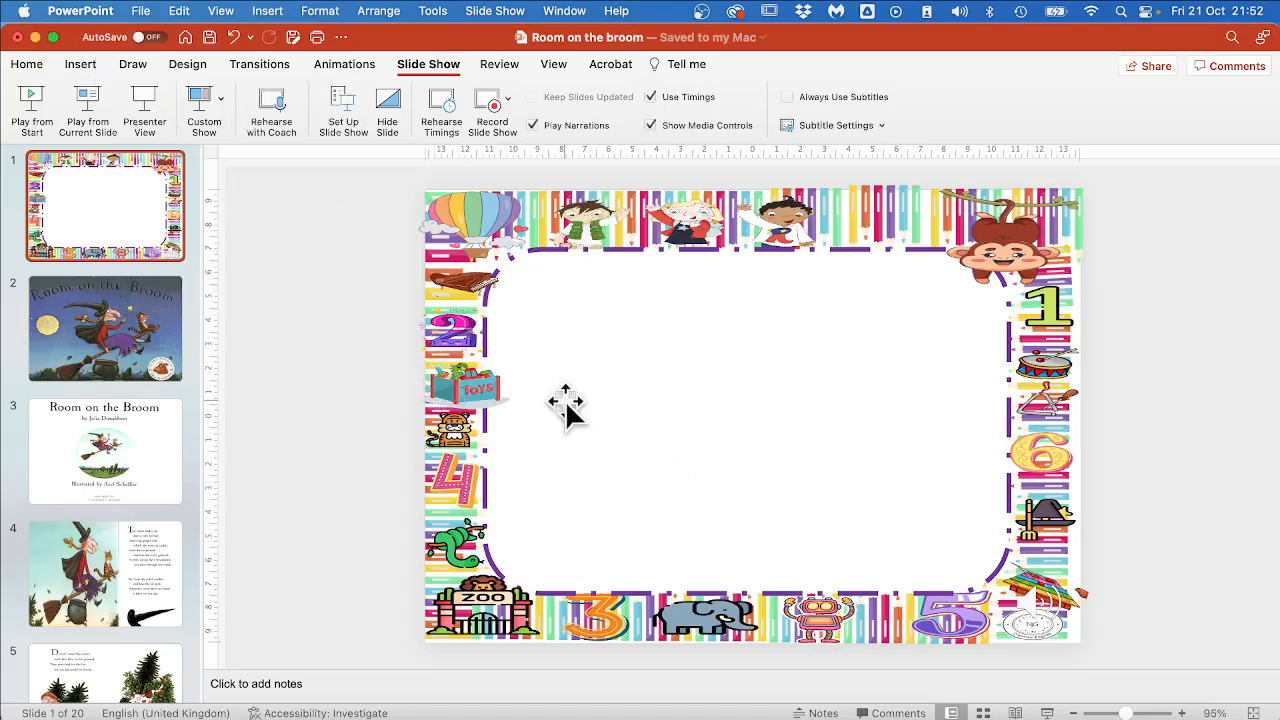
Move the recorded audio icon from the slide's lower corner into the upper-left blank area and enlarge it.
drag(820, 500, 829, 466)
drag(1050, 615, 634, 330)
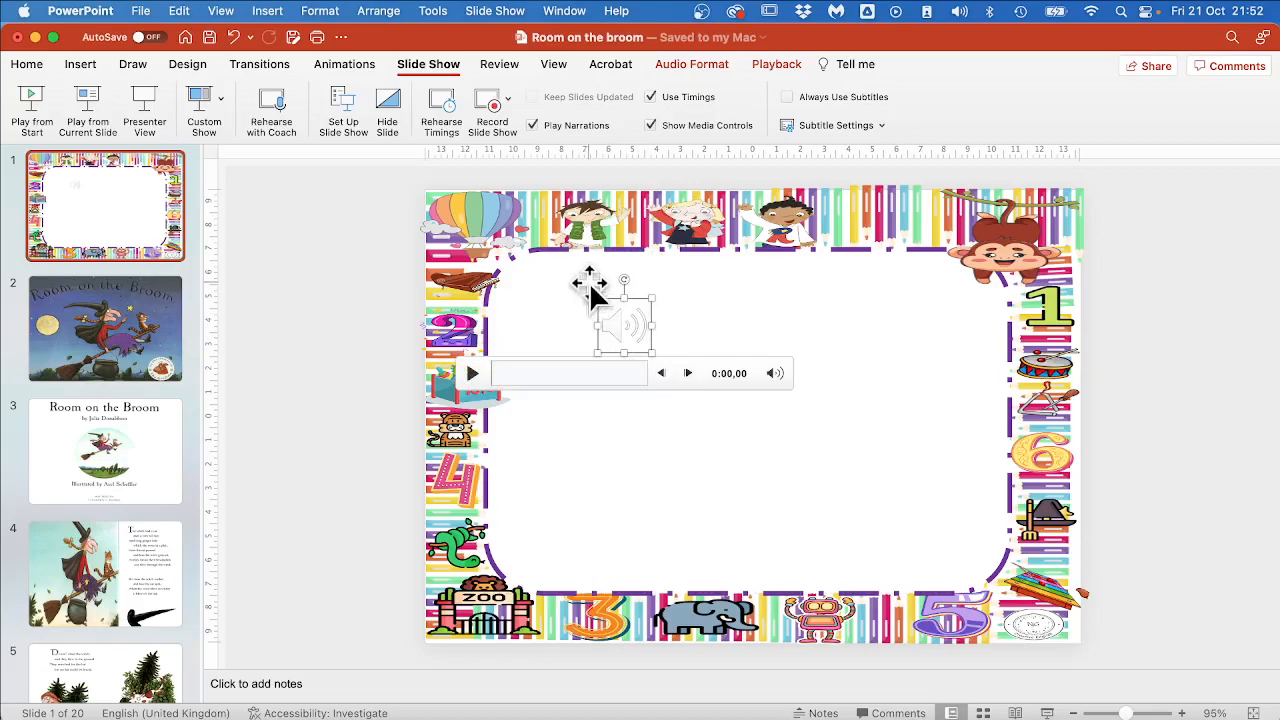
drag(651, 296, 786, 172)
drag(685, 255, 607, 345)
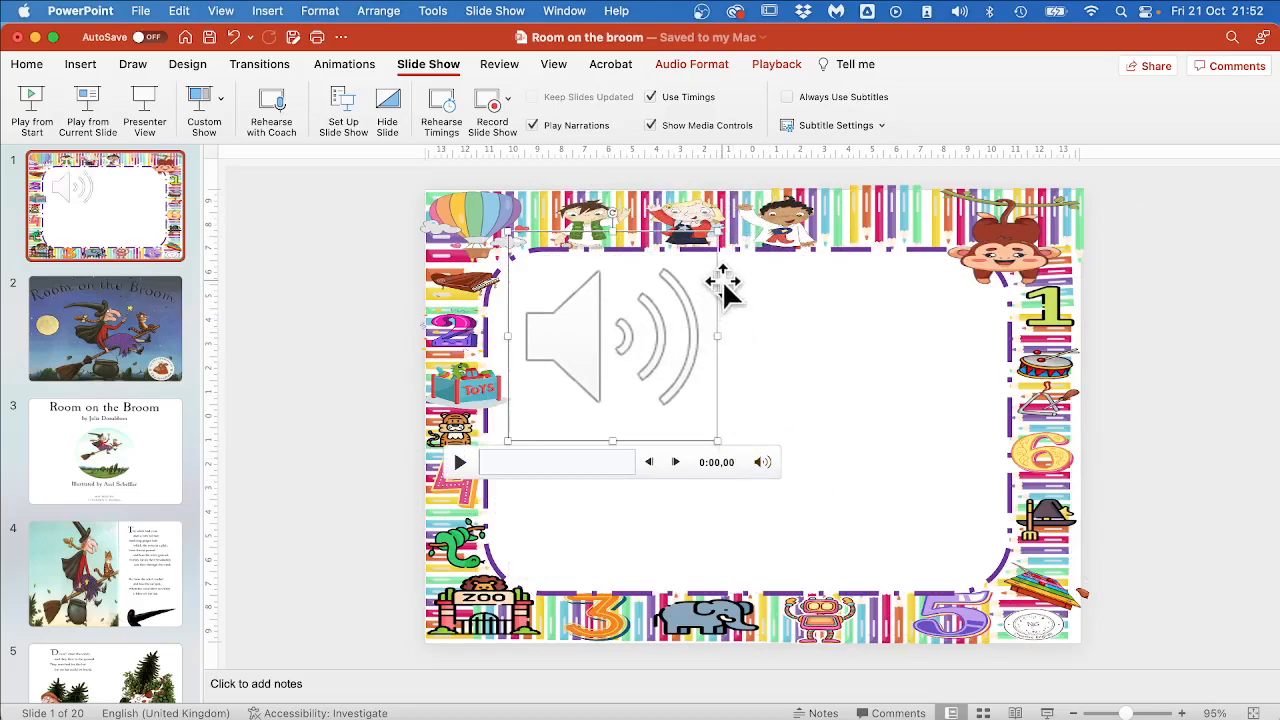
Play a few seconds of the recorded audio on slide 1 and pause it.
click(459, 462)
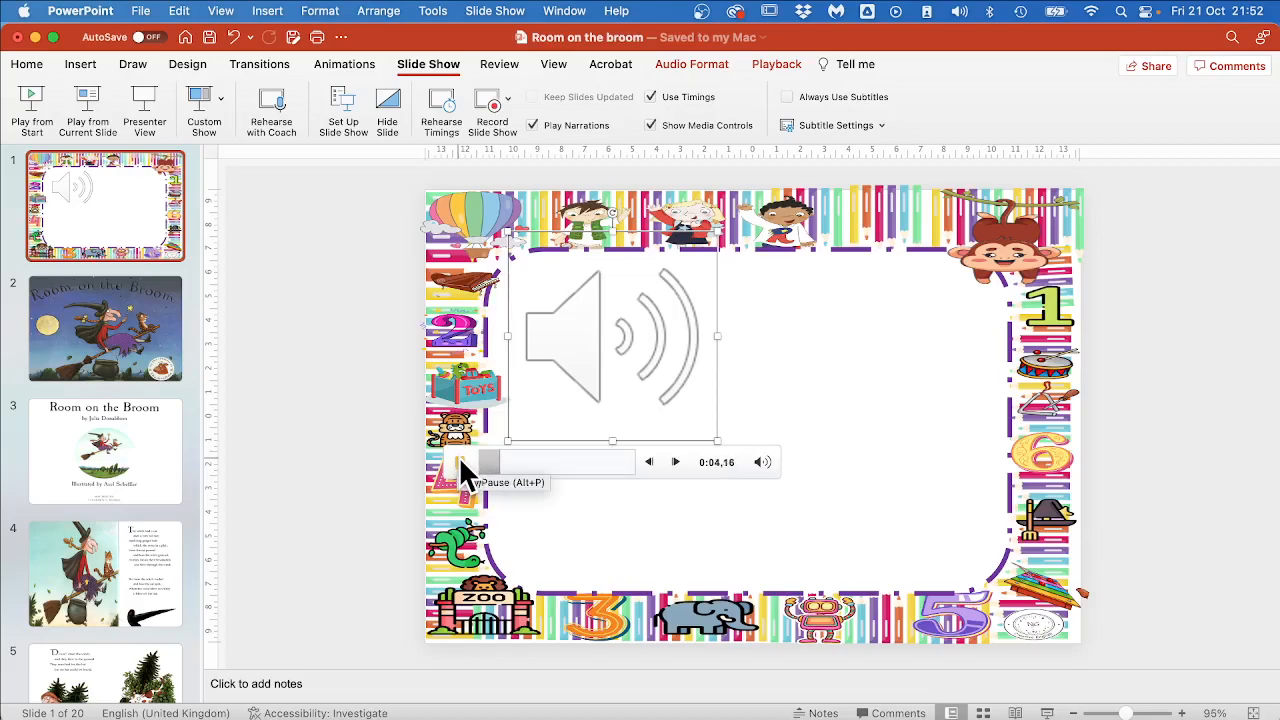
click(460, 464)
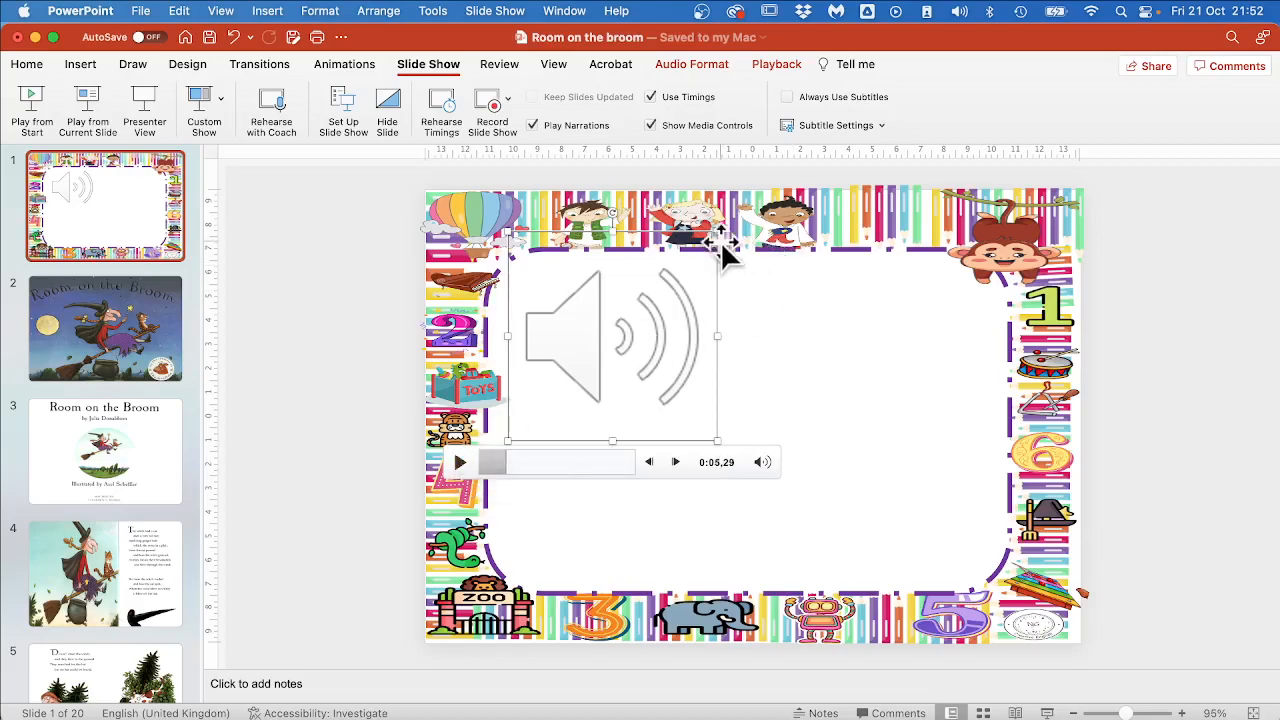
Enlarge the audio icon to about 12.7 cm high and reposition it toward the left side of the blank frame.
drag(717, 231, 828, 166)
drag(625, 285, 672, 400)
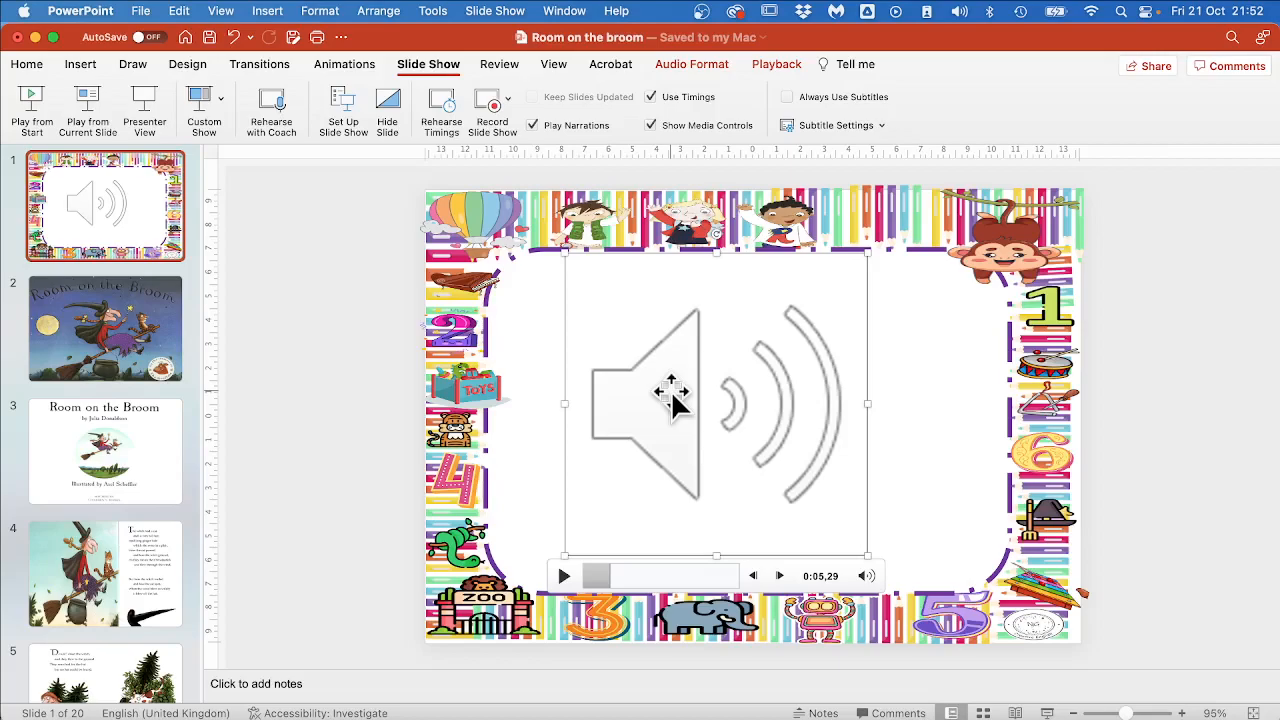
drag(676, 391, 626, 391)
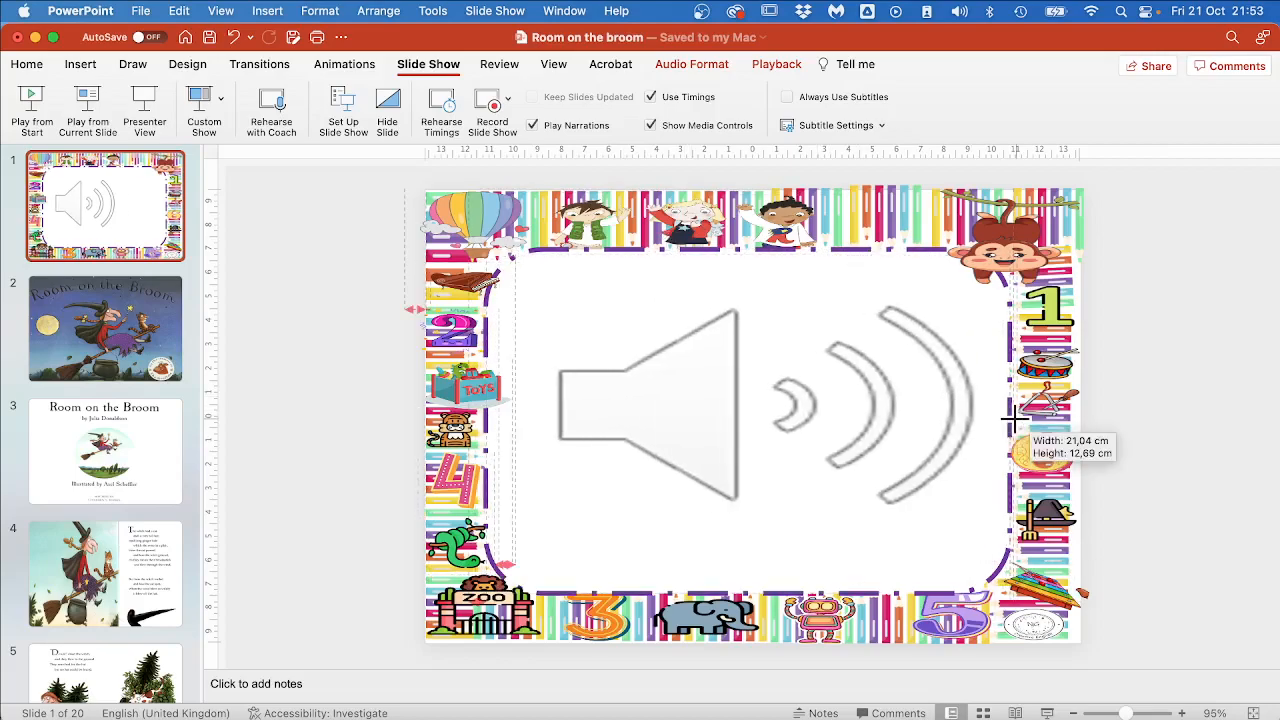
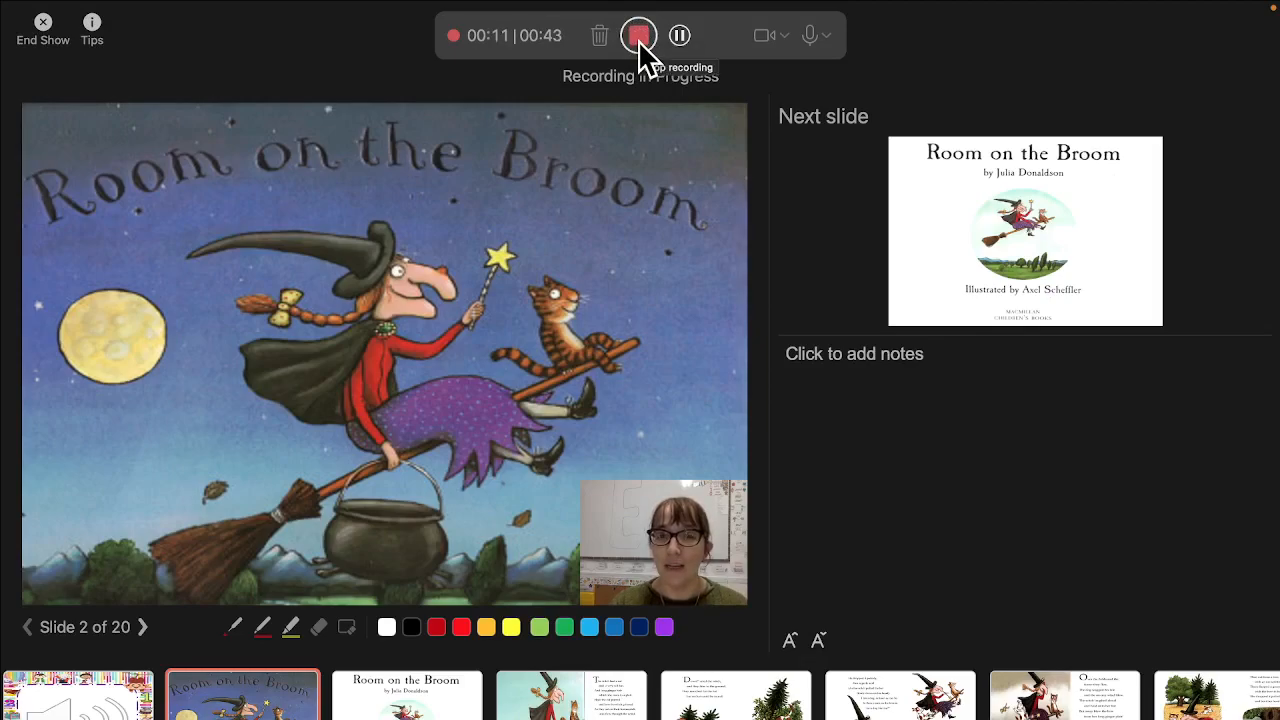
Stop the slide 2 recording and end the show to return to the editing view.
click(639, 38)
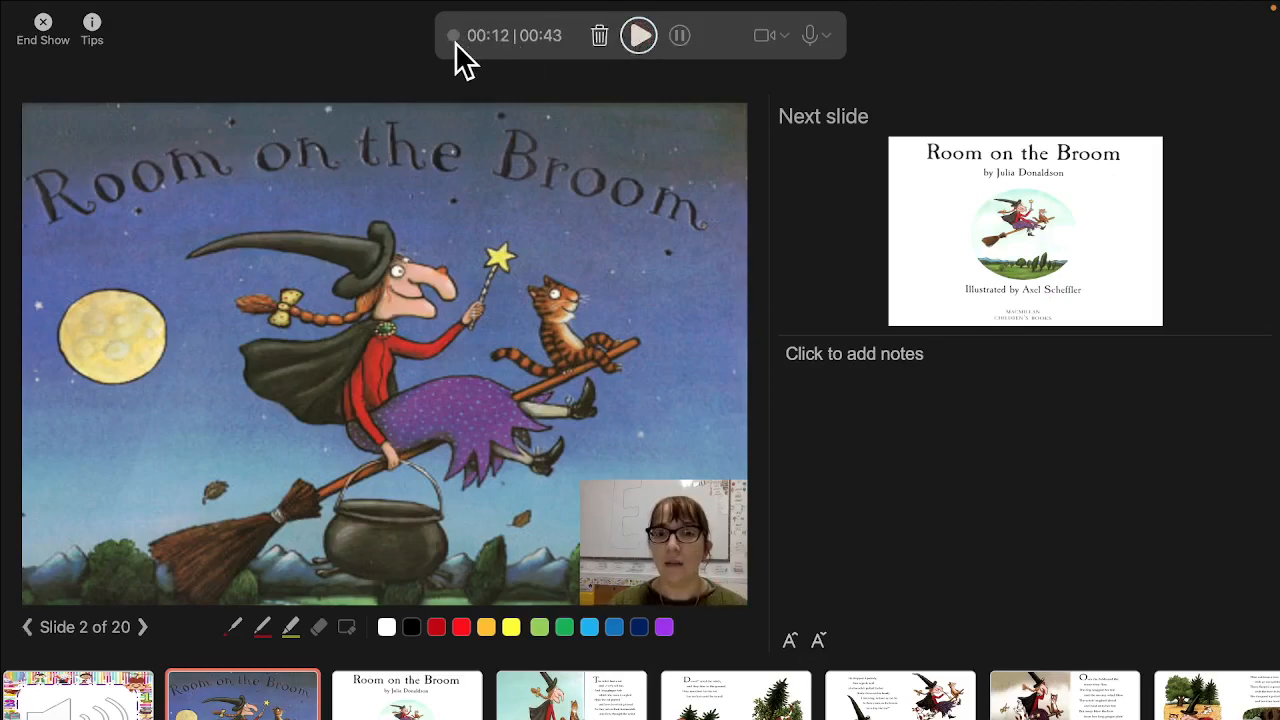
click(44, 28)
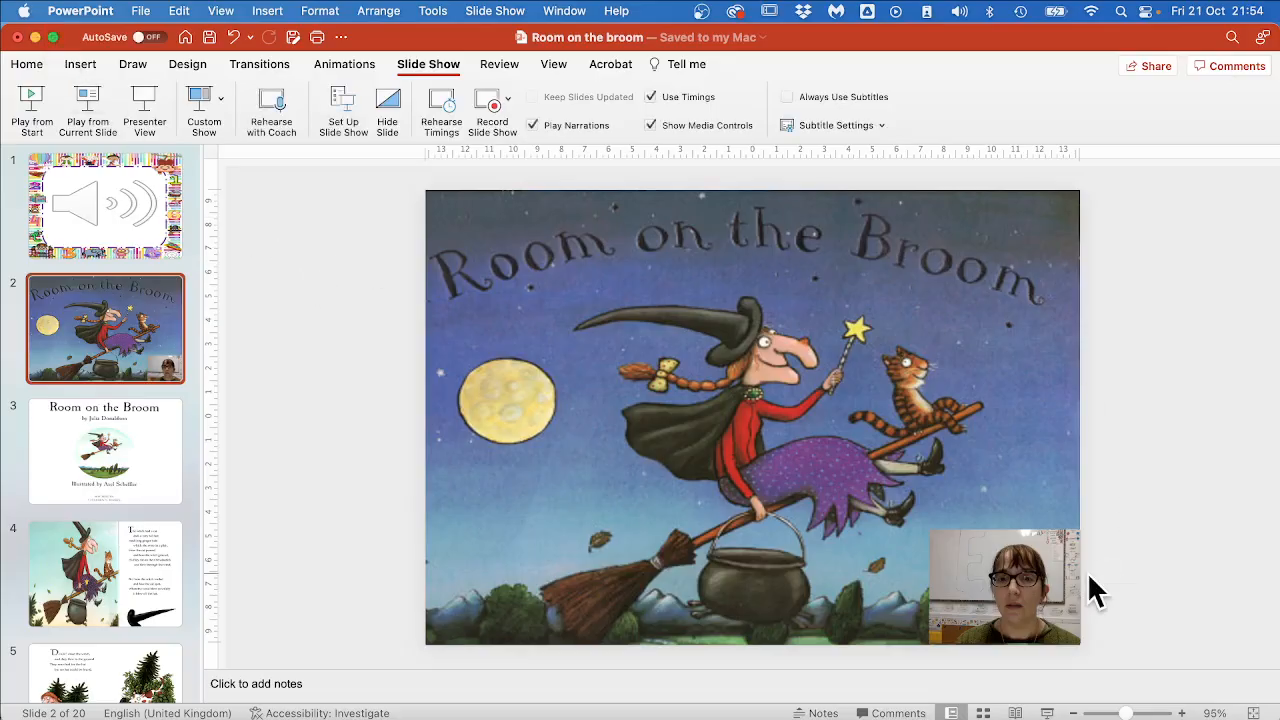
Move the webcam video inward from slide 2's lower corner and shrink it to about half its size.
click(971, 580)
drag(971, 580, 886, 506)
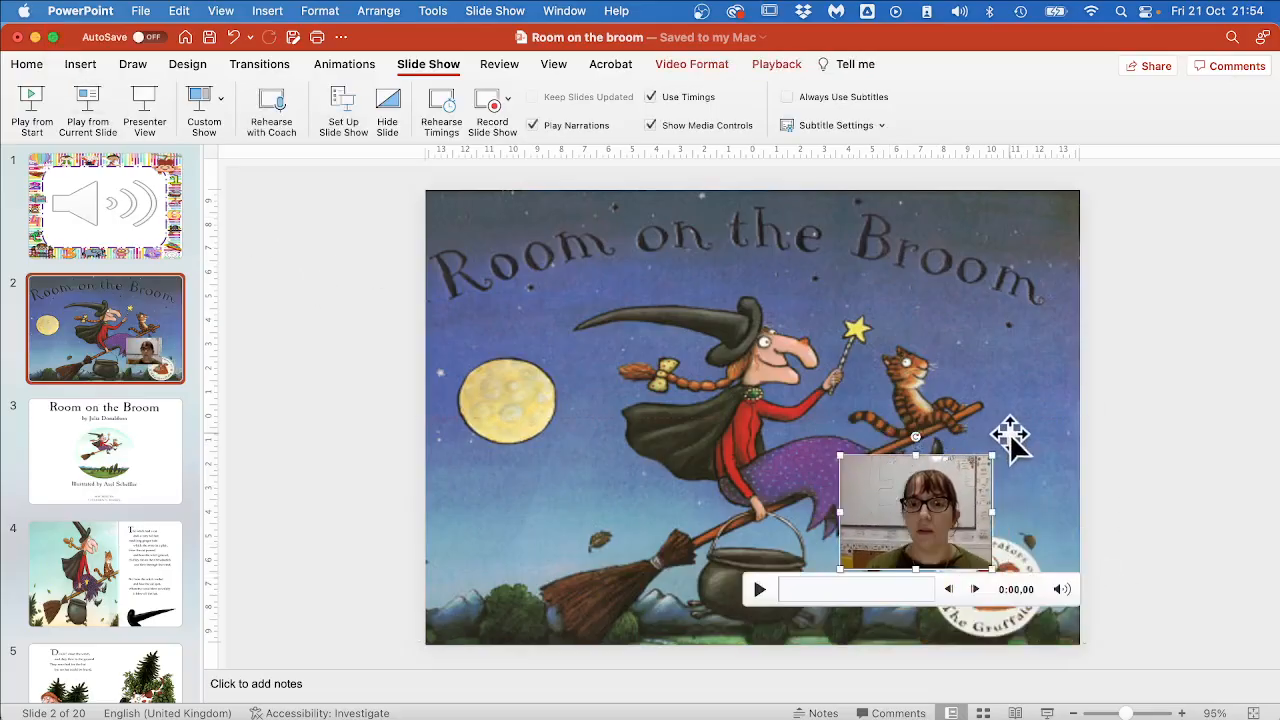
drag(990, 454, 871, 514)
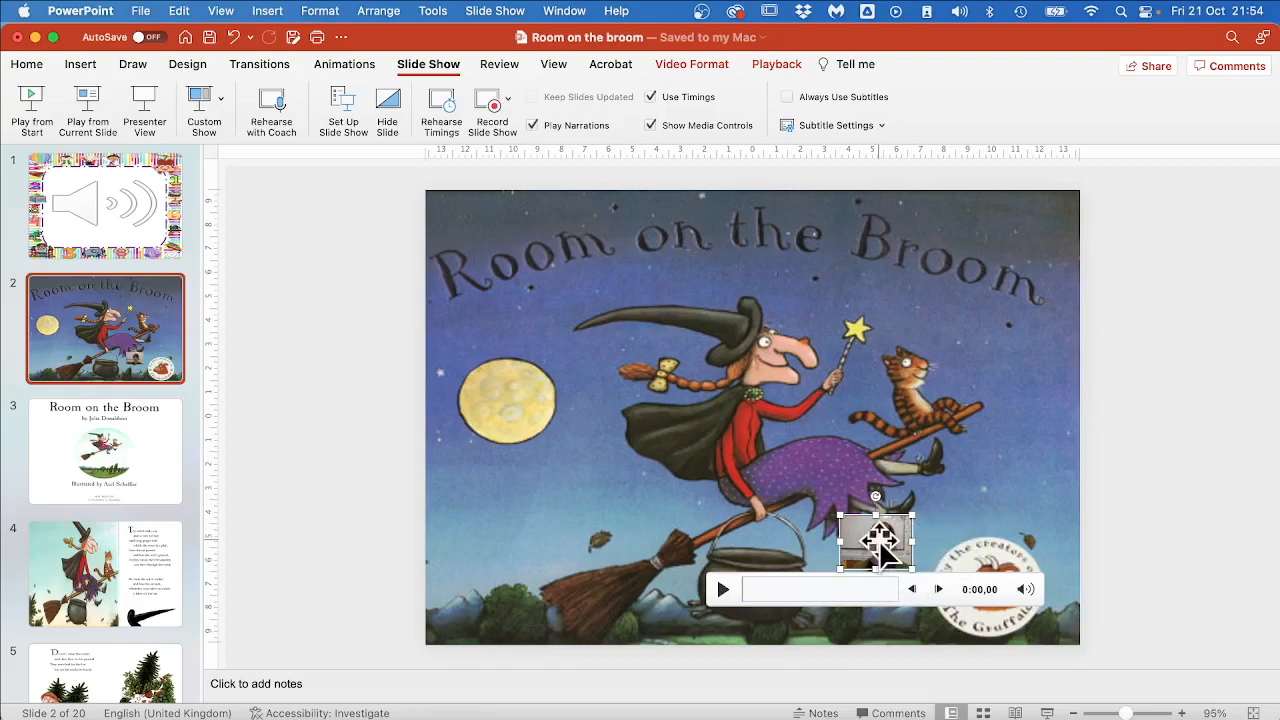
Delete the webcam video from slide 2, and clear that slide's recording in the slide show recorder.
key(Delete)
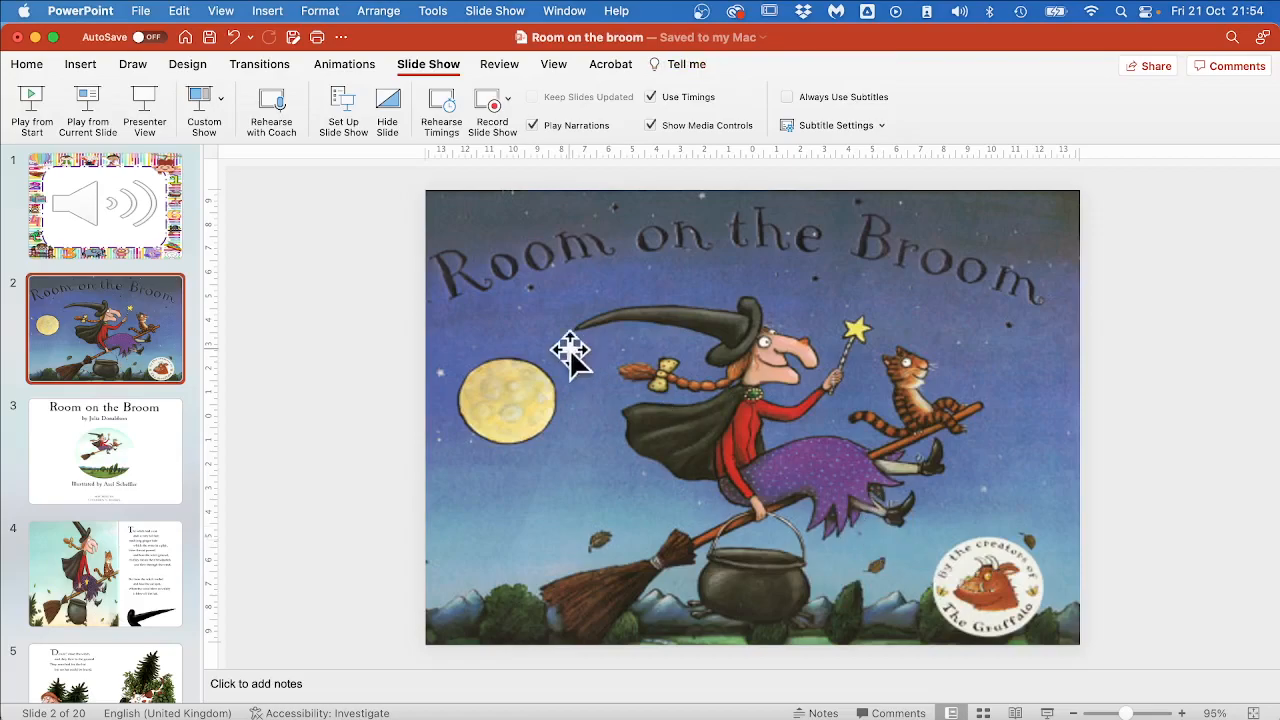
click(485, 103)
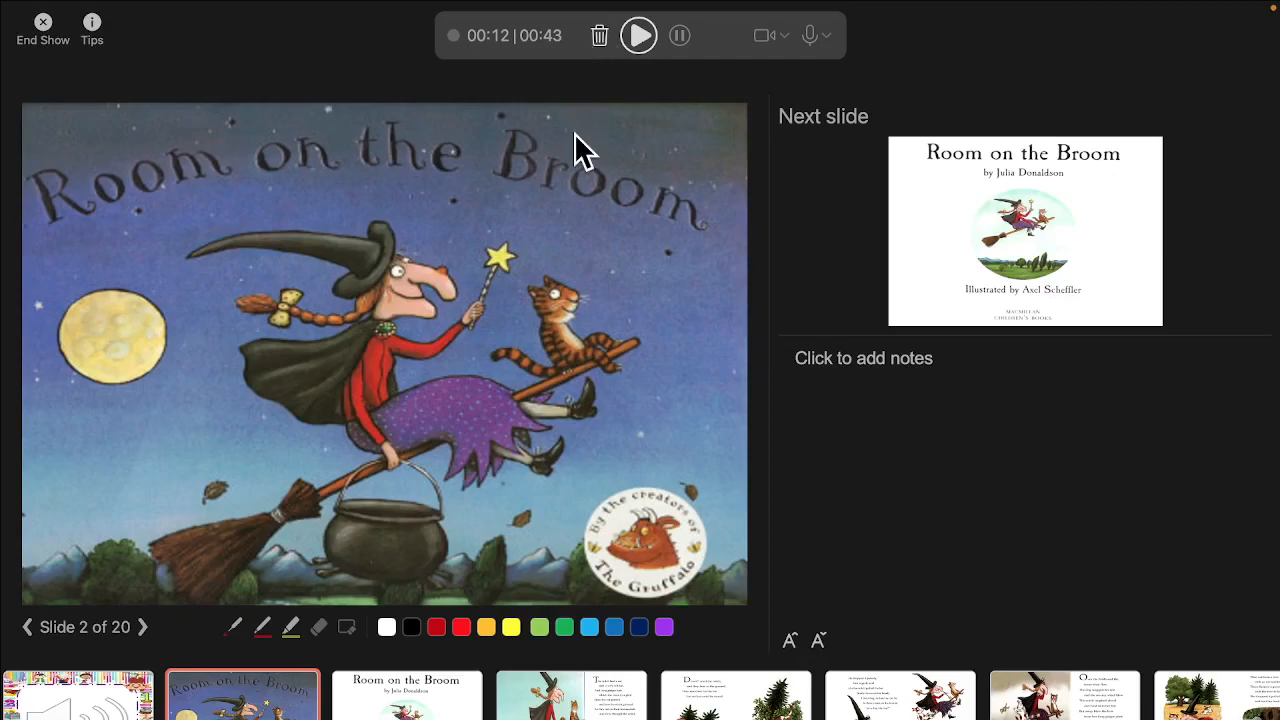
click(599, 40)
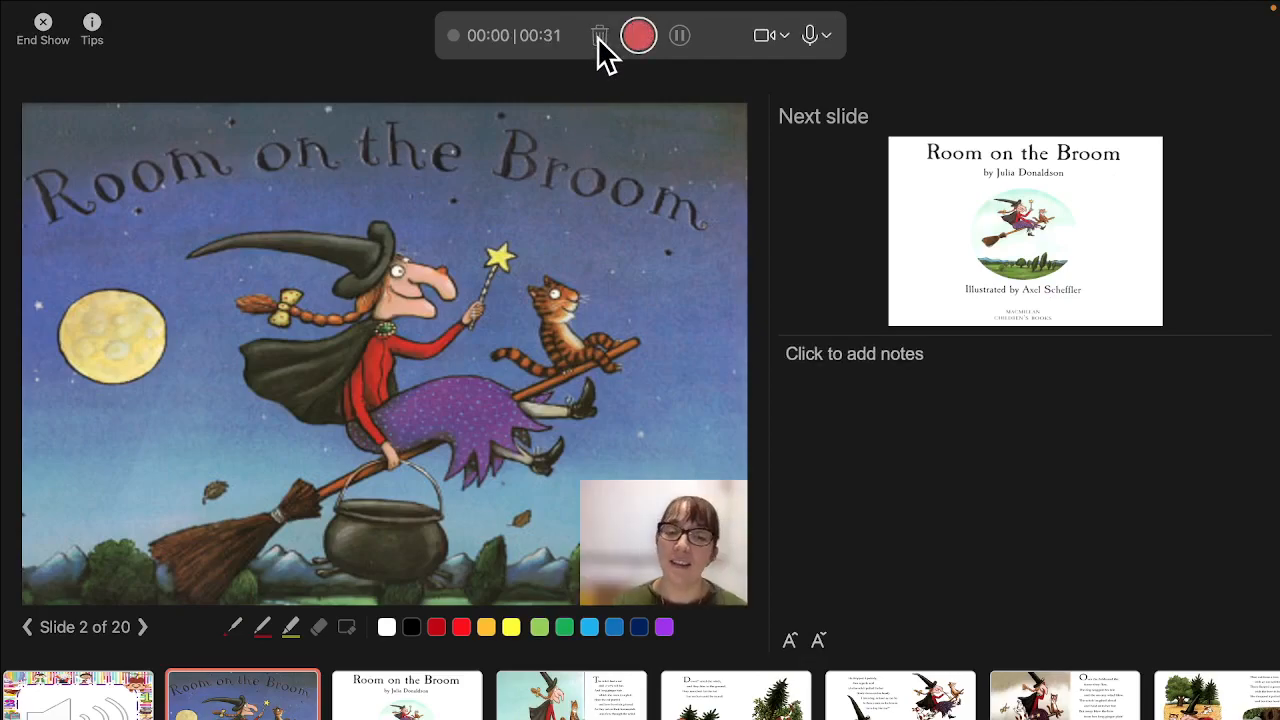
Turn the camera off, record narration on slide 2, advance to slide 3 while recording, and stop.
click(766, 36)
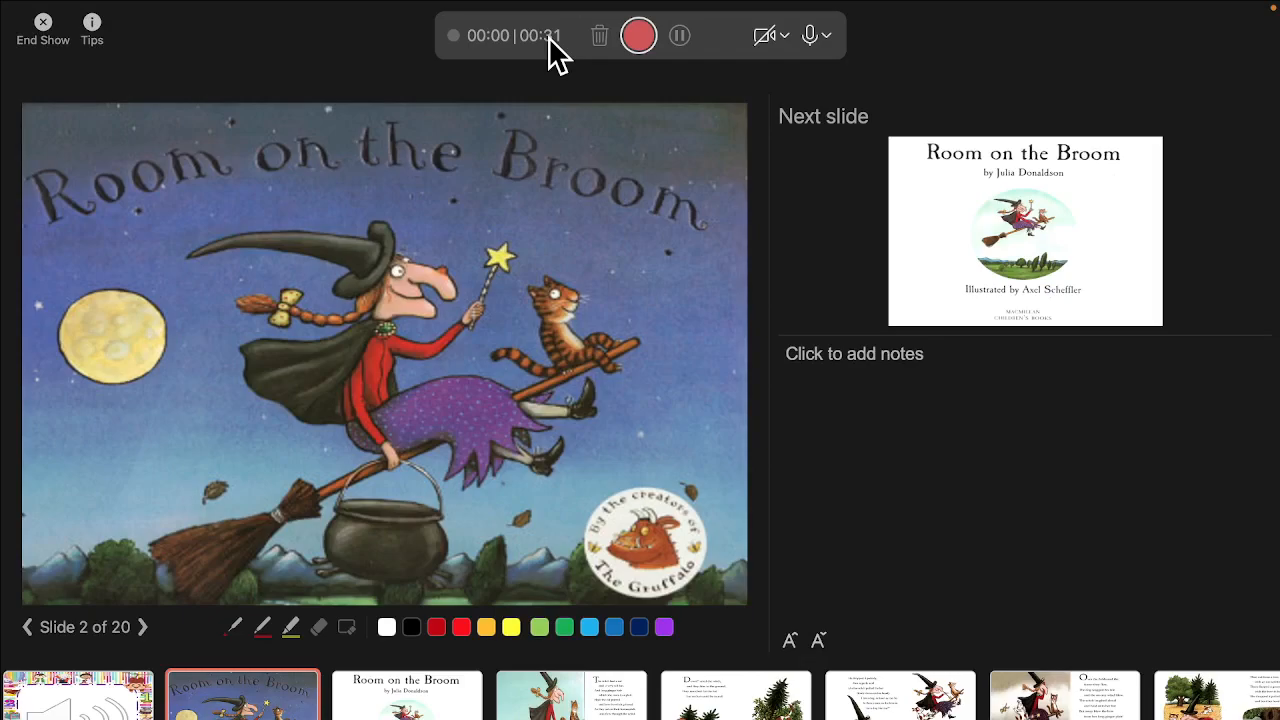
click(642, 45)
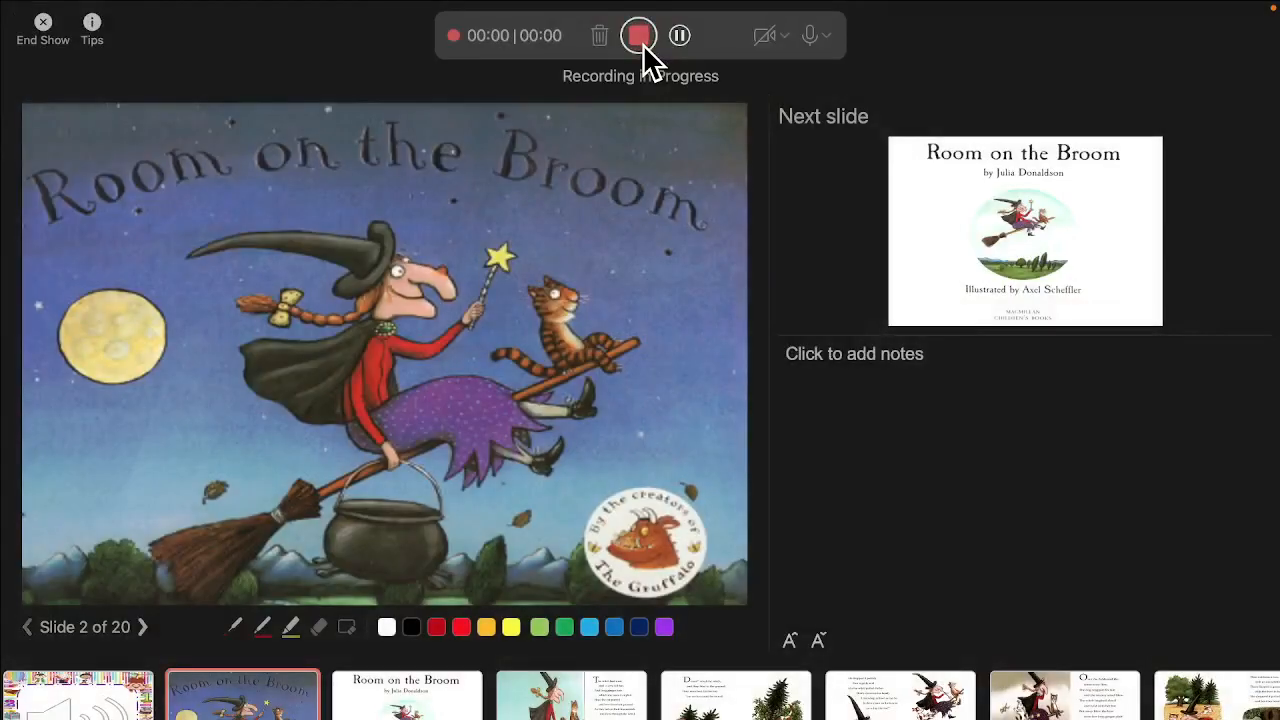
key(Right)
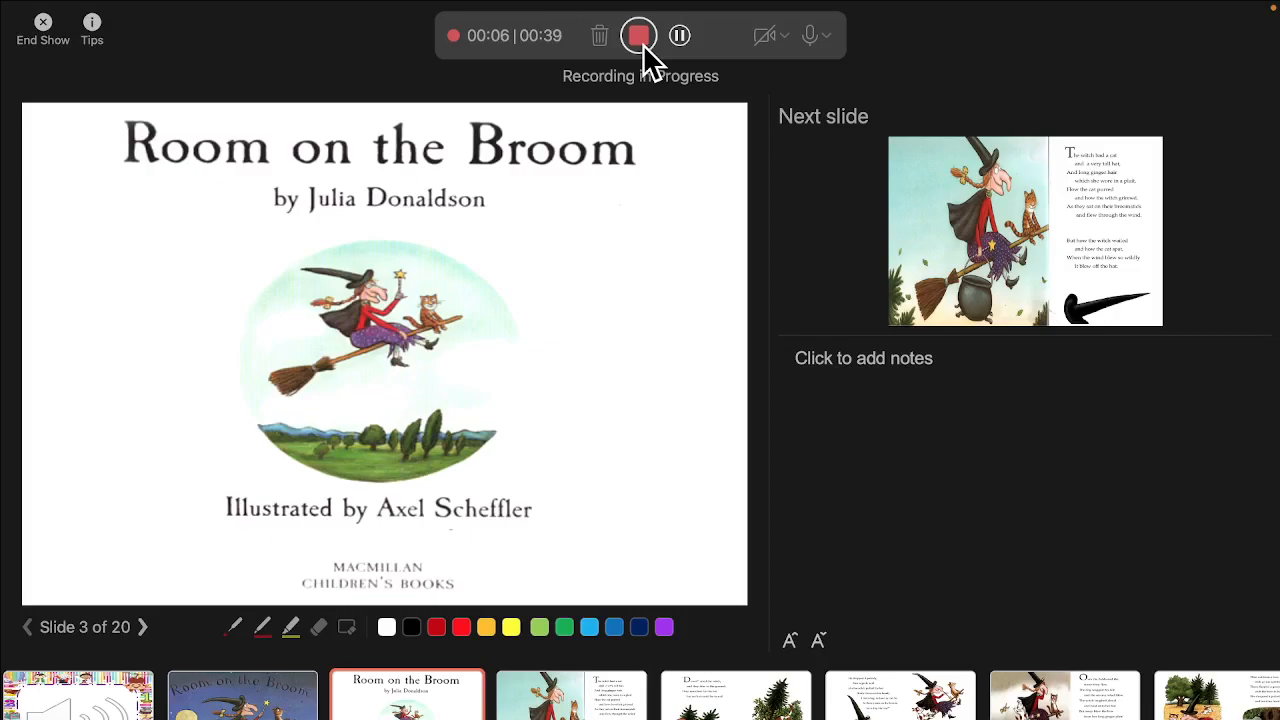
click(632, 37)
Clear the recording on slide 3, record a new audio-only narration for it, and end the show.
click(600, 37)
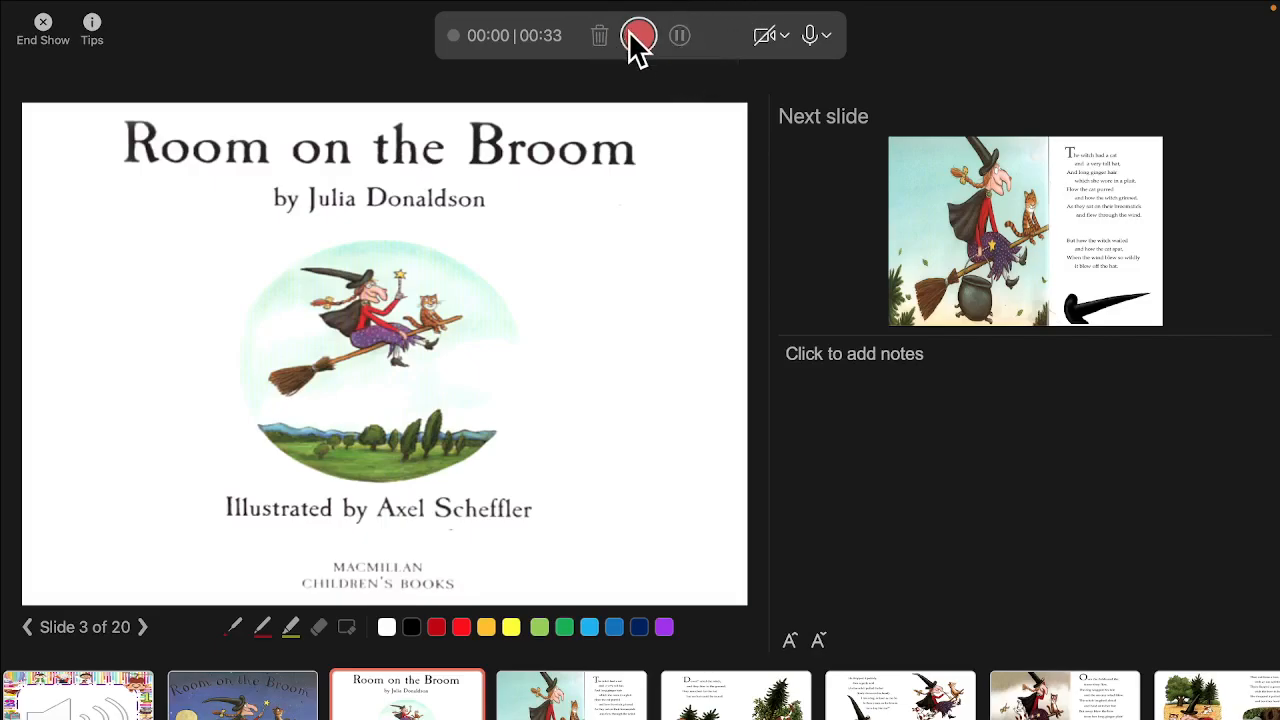
click(632, 36)
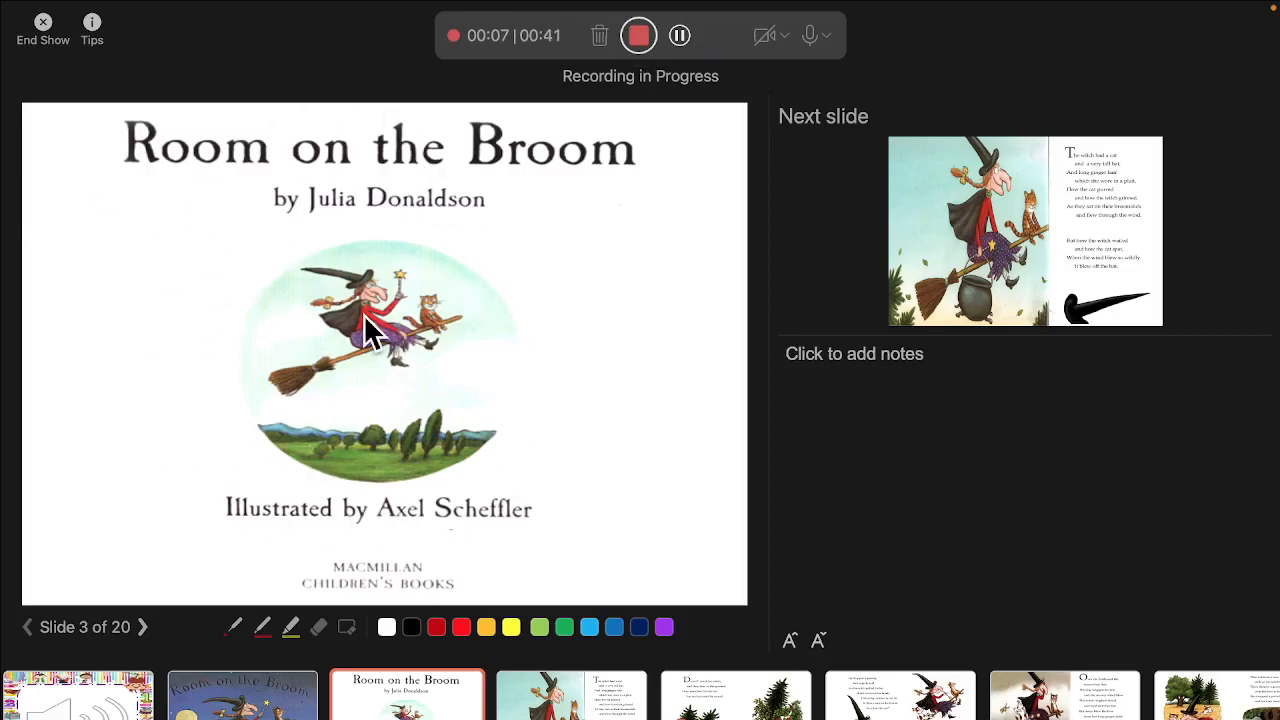
click(639, 38)
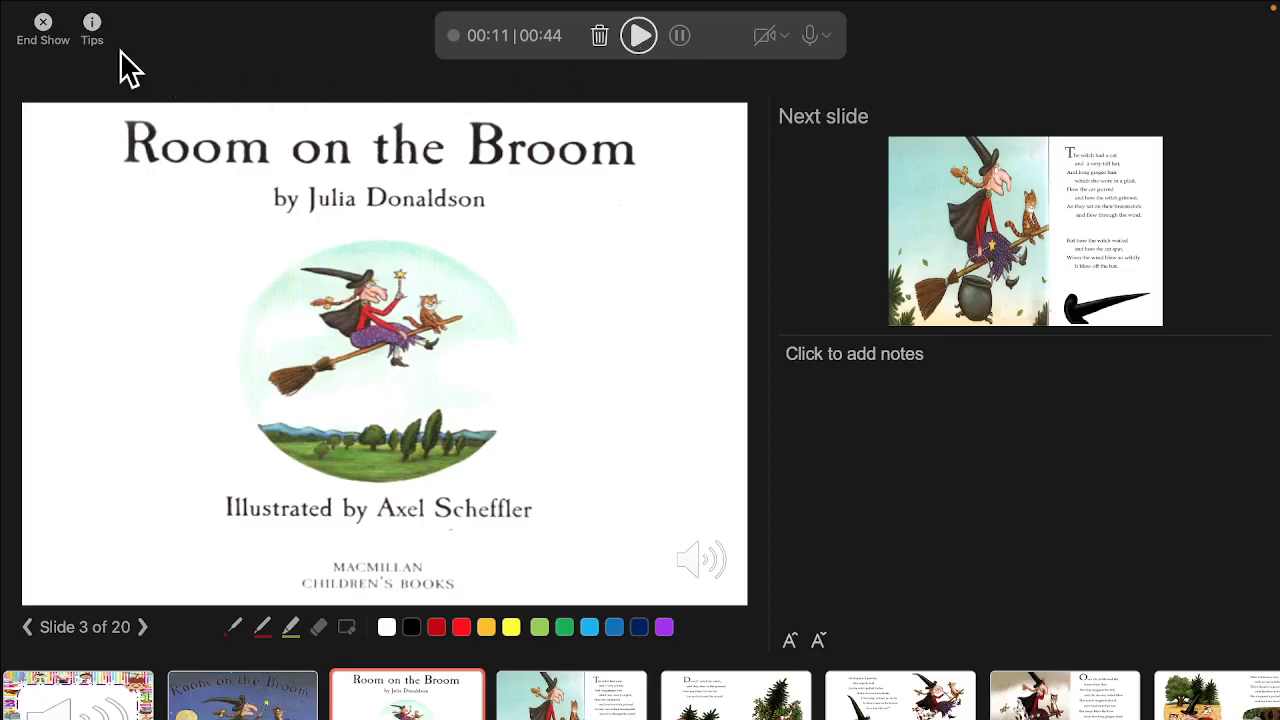
click(43, 24)
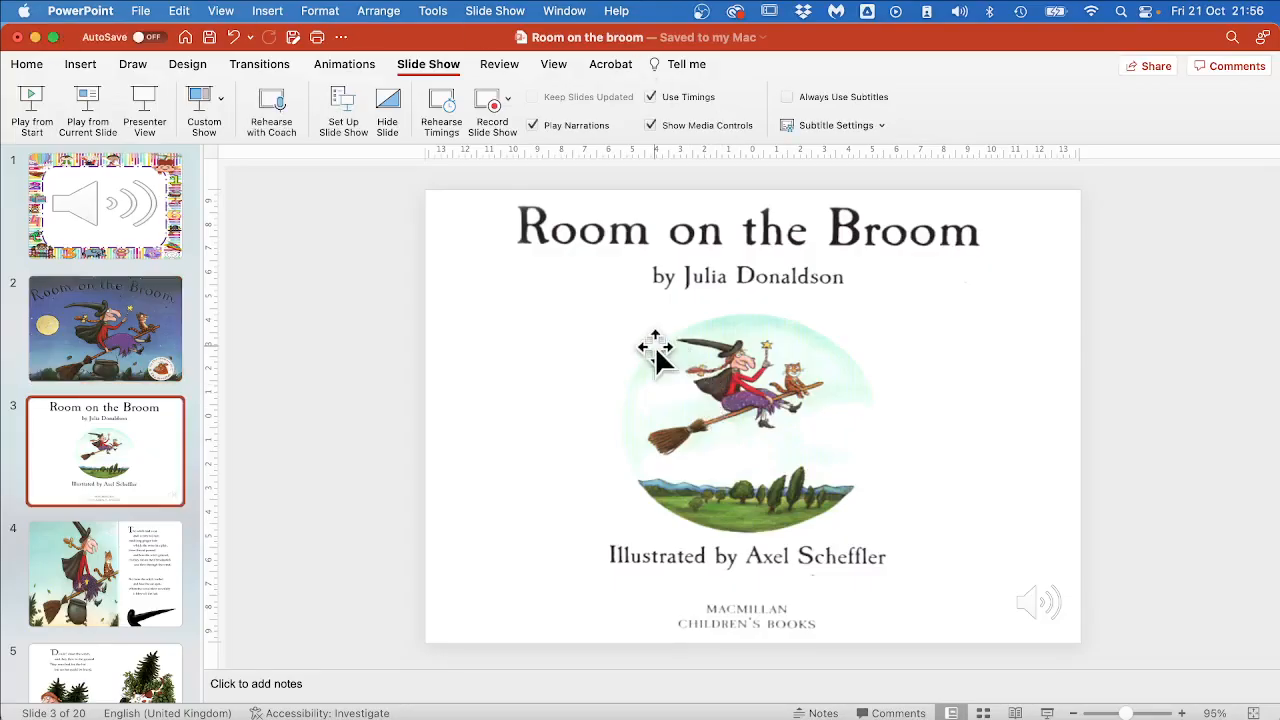
Open the picture corrections for slide 3's audio icon and set its brightness to 22%.
click(1037, 600)
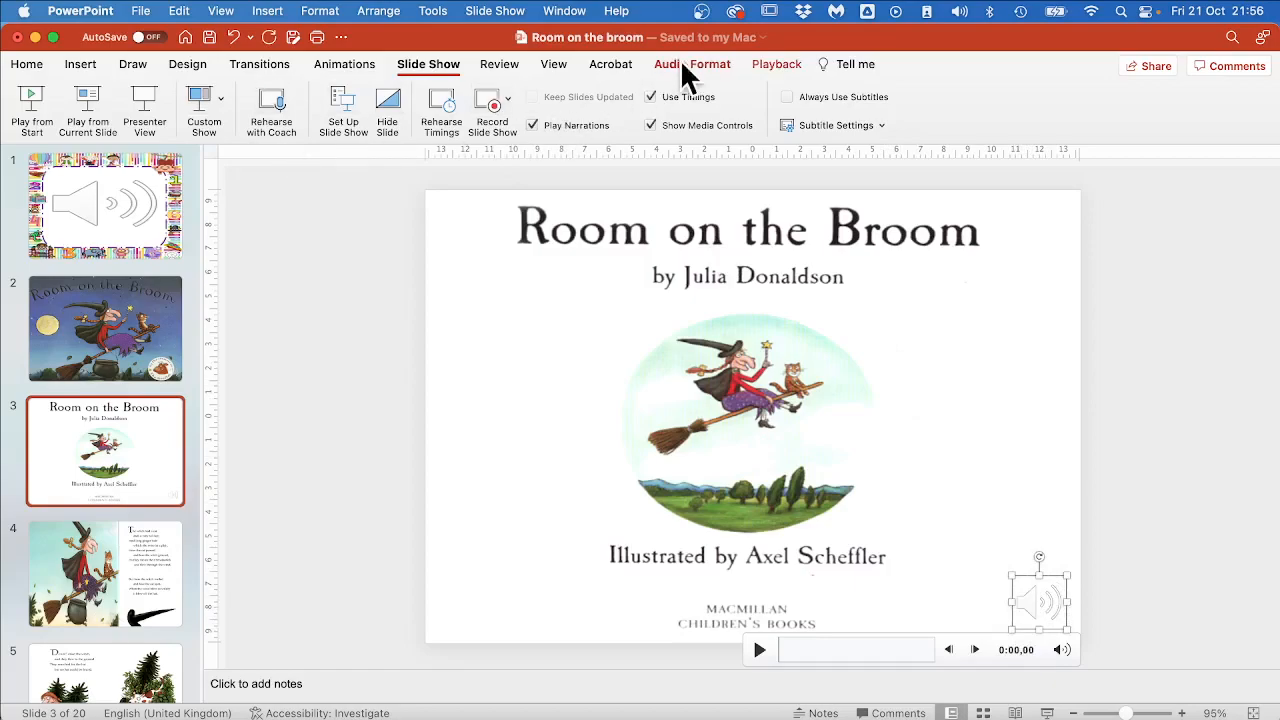
click(721, 66)
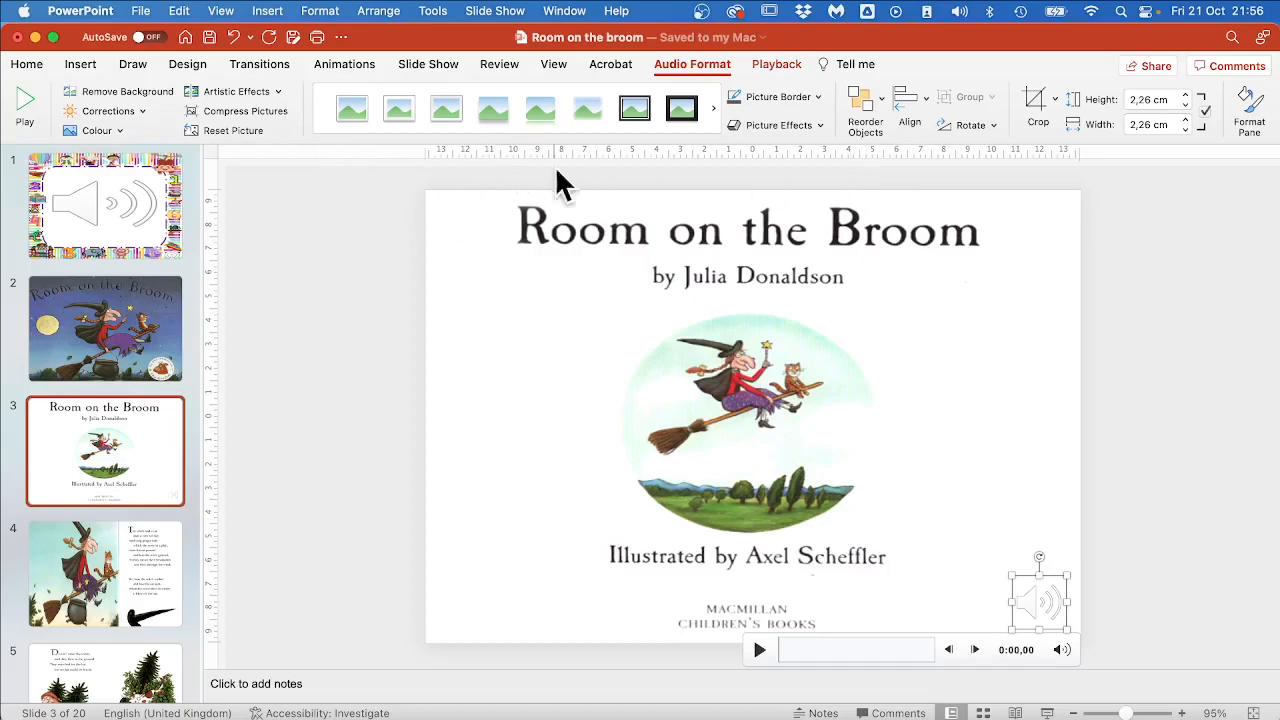
click(1252, 112)
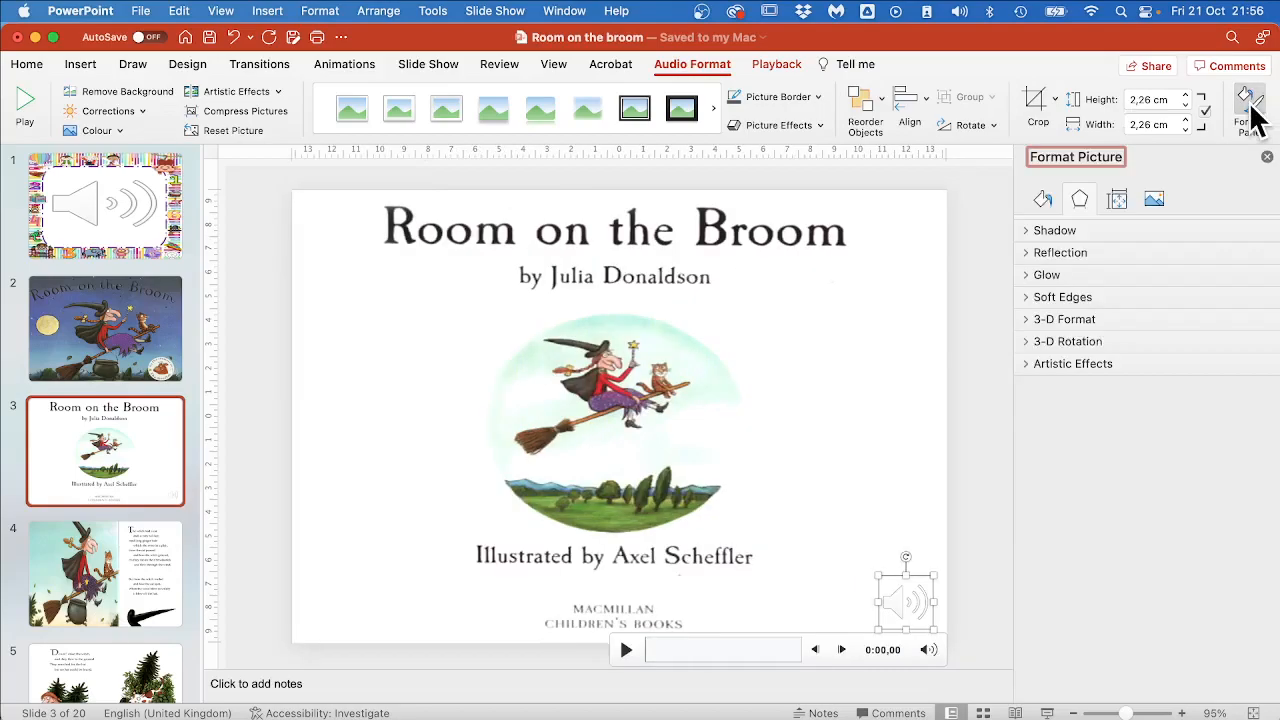
click(1154, 200)
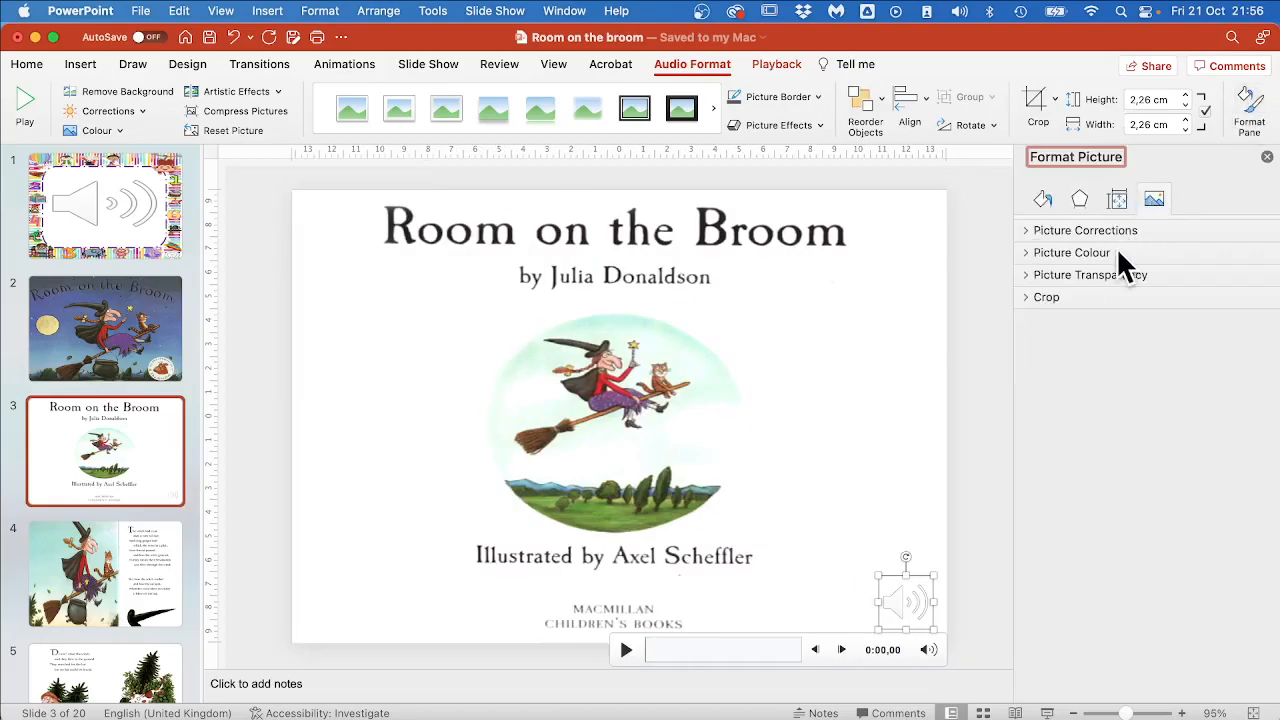
click(1030, 251)
click(1040, 230)
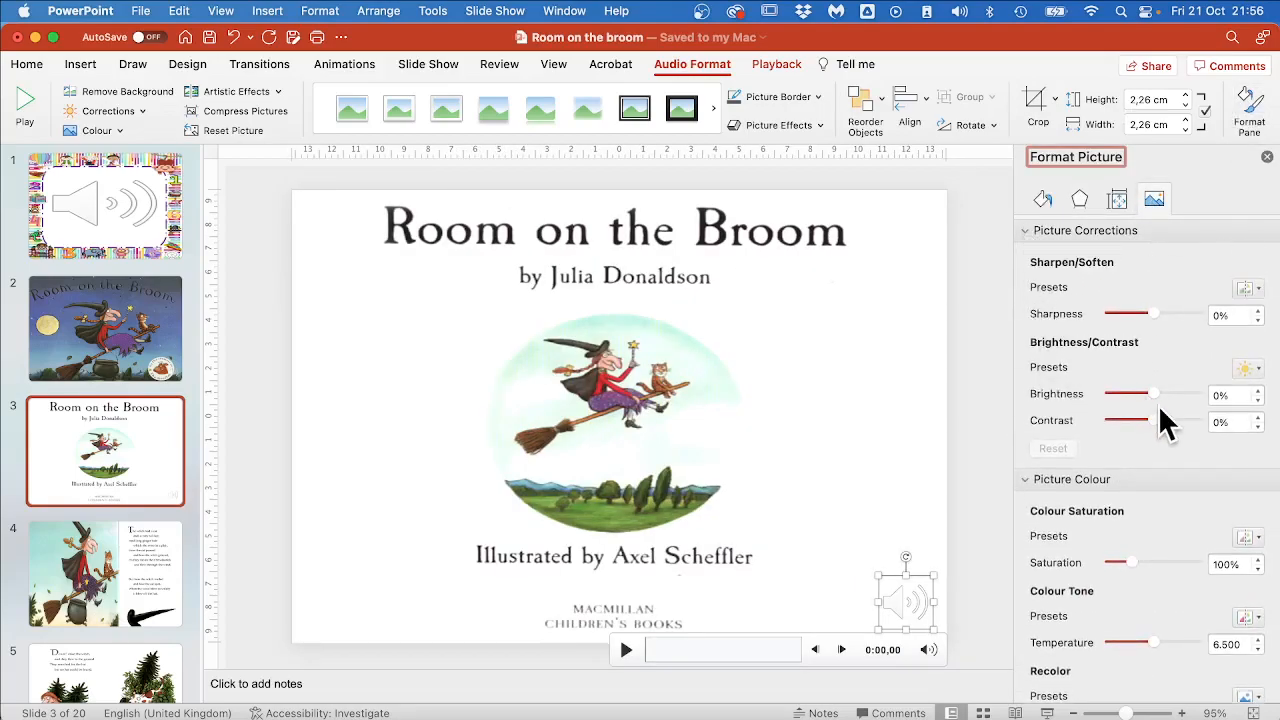
mouse_move(1153, 393)
mouse_down()
mouse_move(1181, 393)
mouse_move(1140, 391)
mouse_move(1161, 393)
mouse_up()
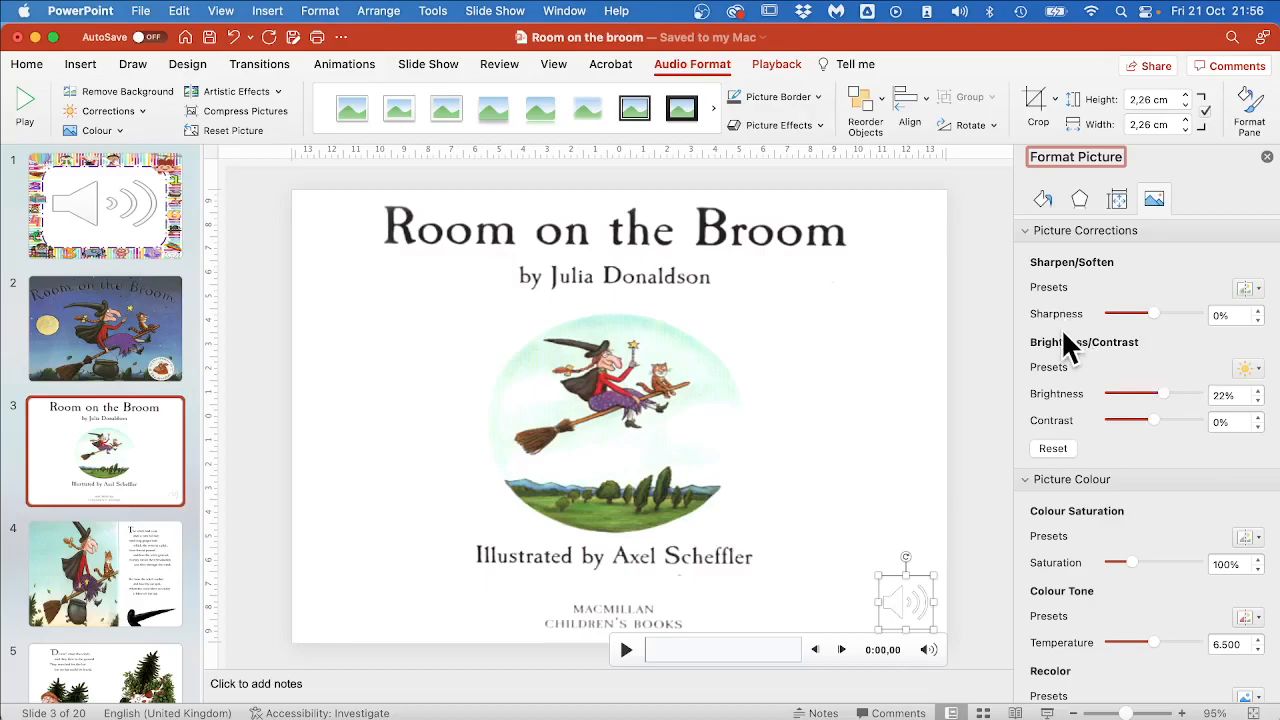
drag(1185, 313, 1140, 313)
Check the audio icon's fill options and add a thin picture border around the icon.
click(1046, 199)
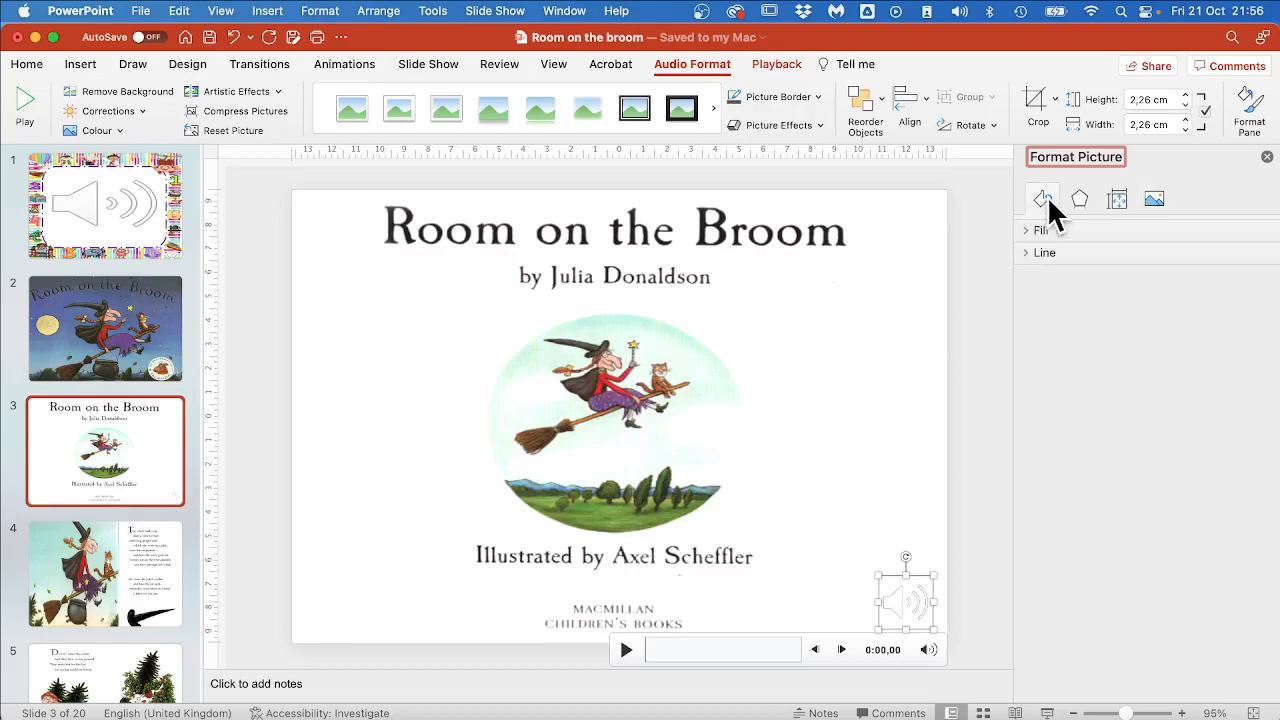
click(1025, 229)
click(1024, 229)
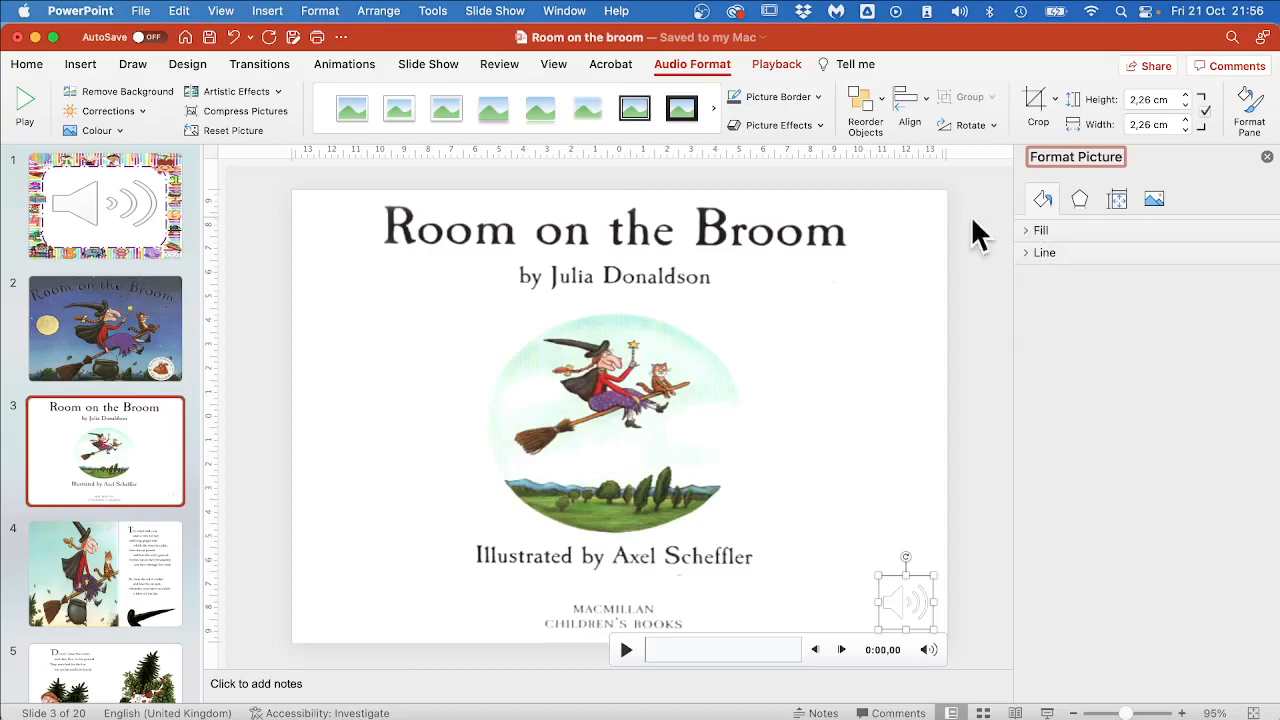
click(812, 96)
click(880, 174)
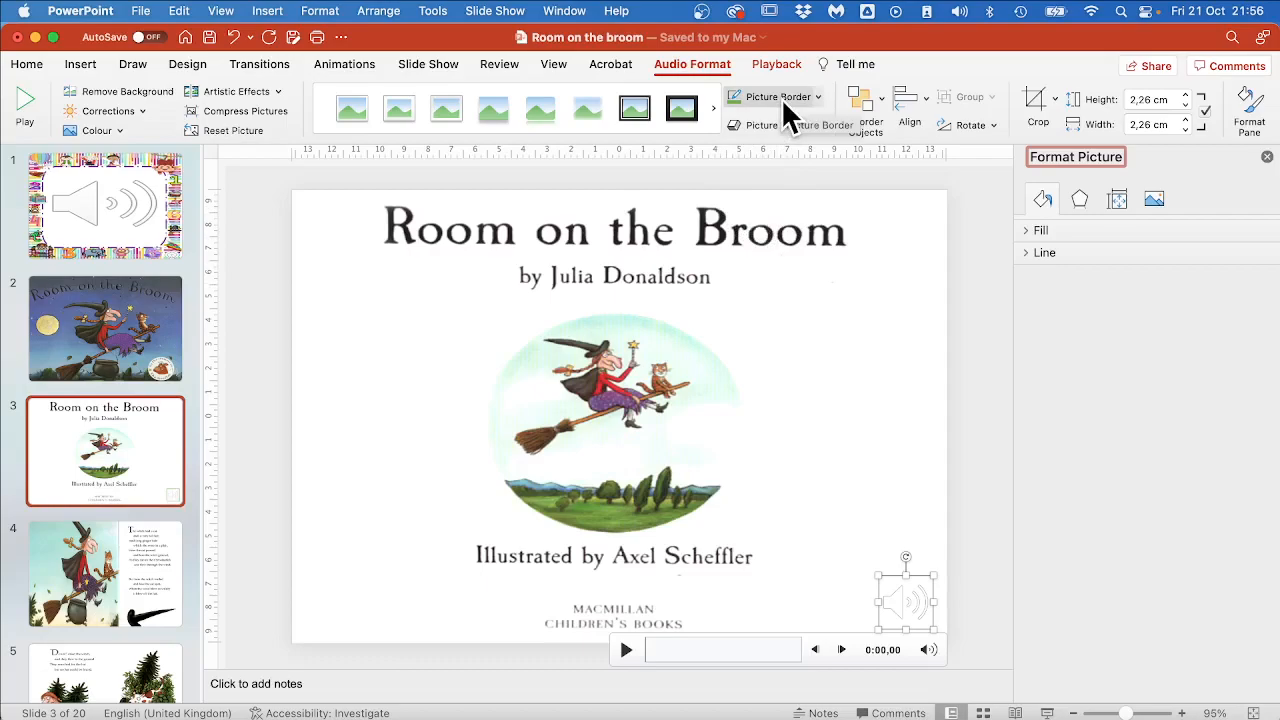
Recolour slide 3's audio icon yellow, deselect it, and close the formatting pane.
click(266, 92)
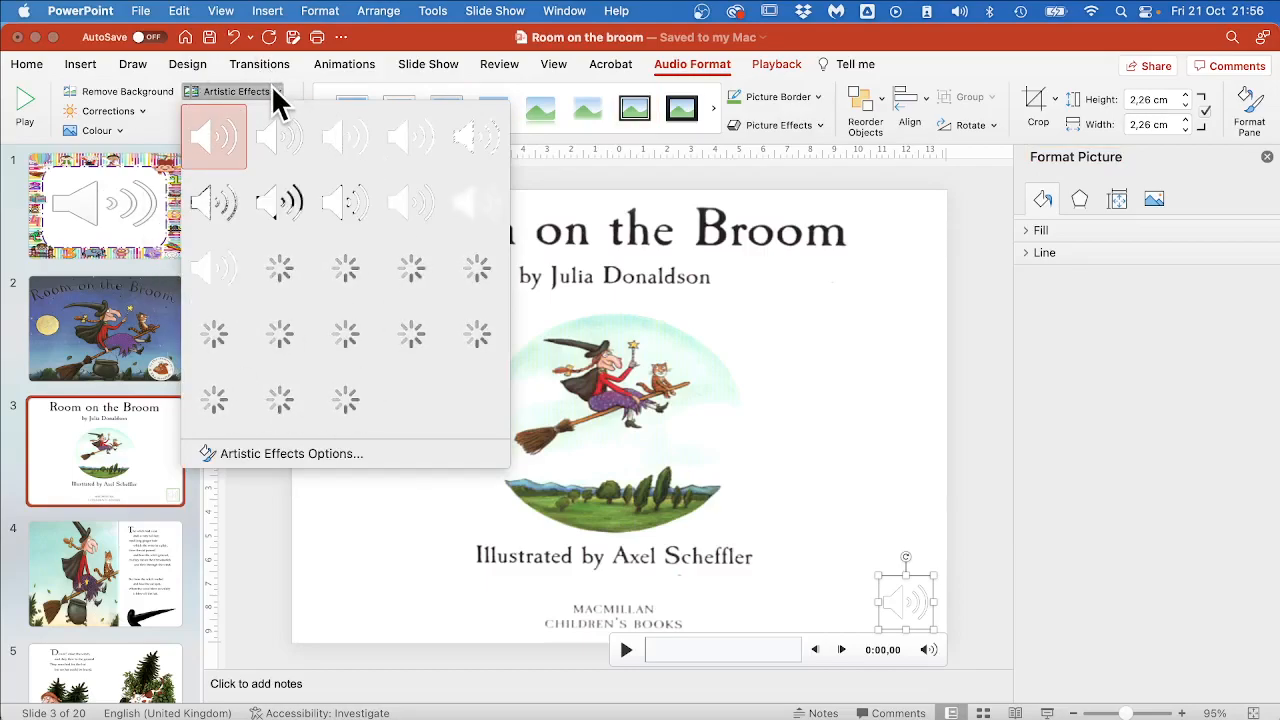
click(103, 131)
click(105, 131)
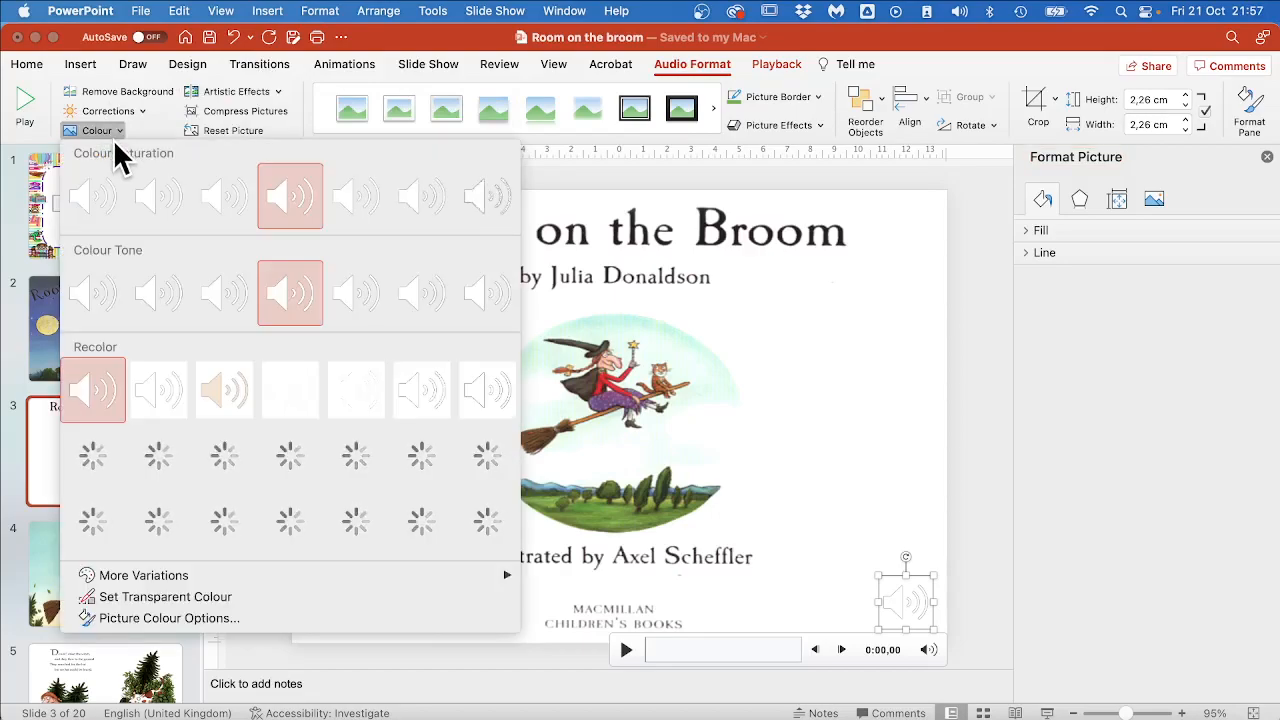
click(372, 455)
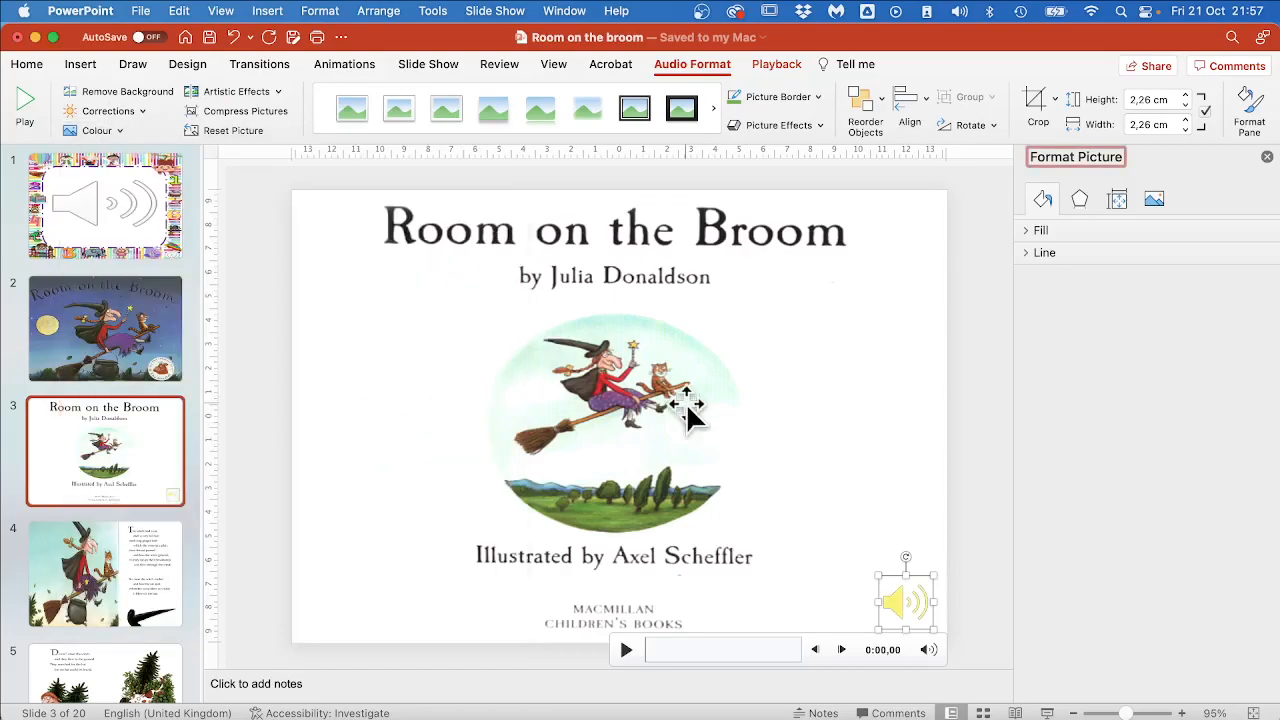
click(962, 452)
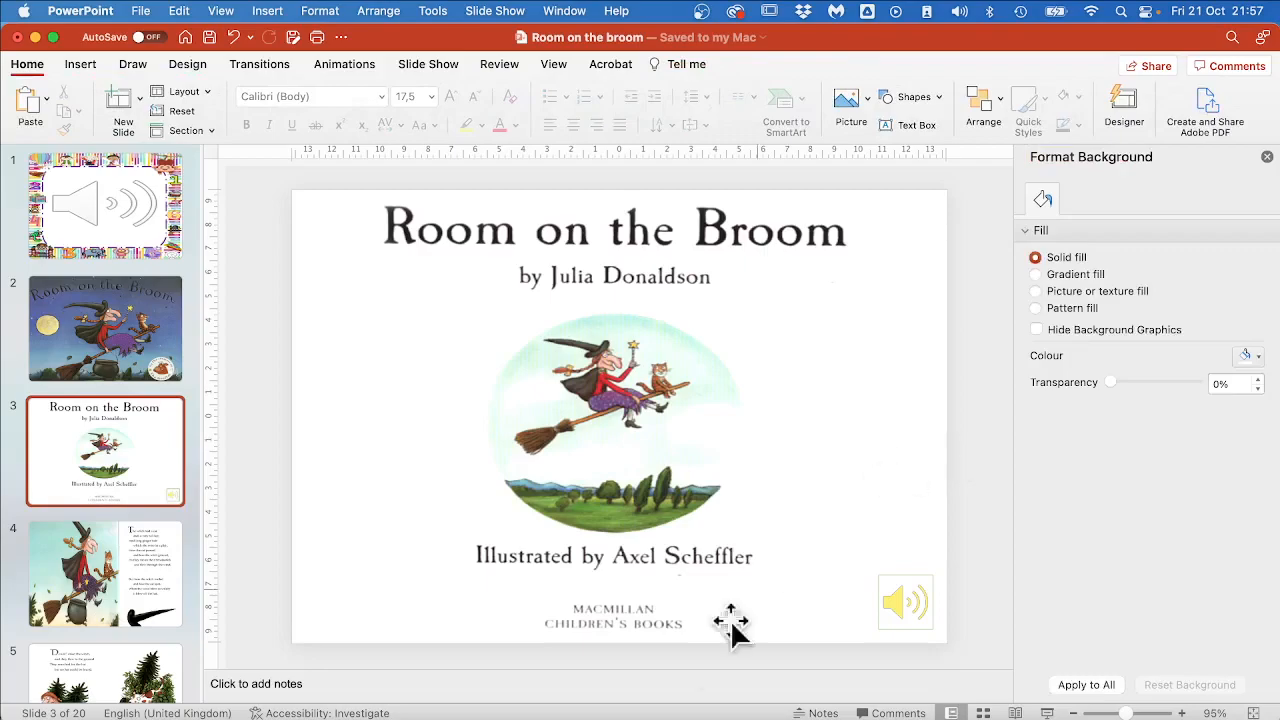
click(1267, 157)
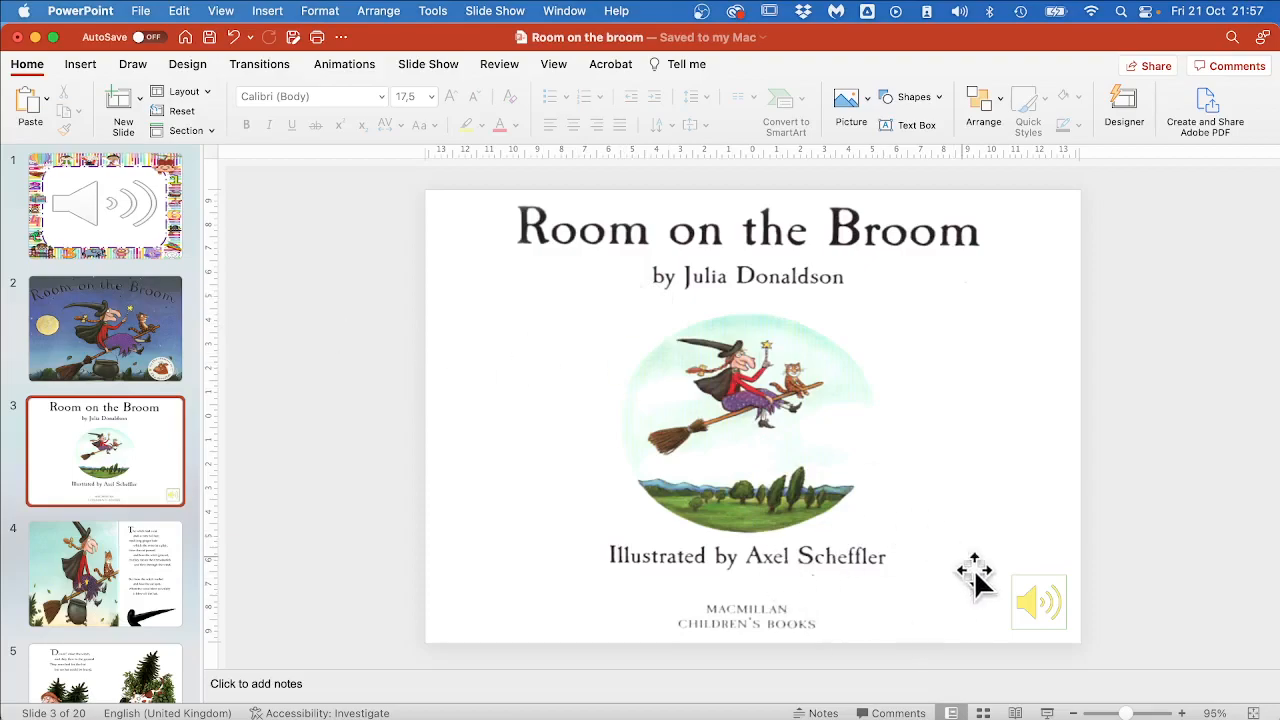
mouse_move(1033, 601)
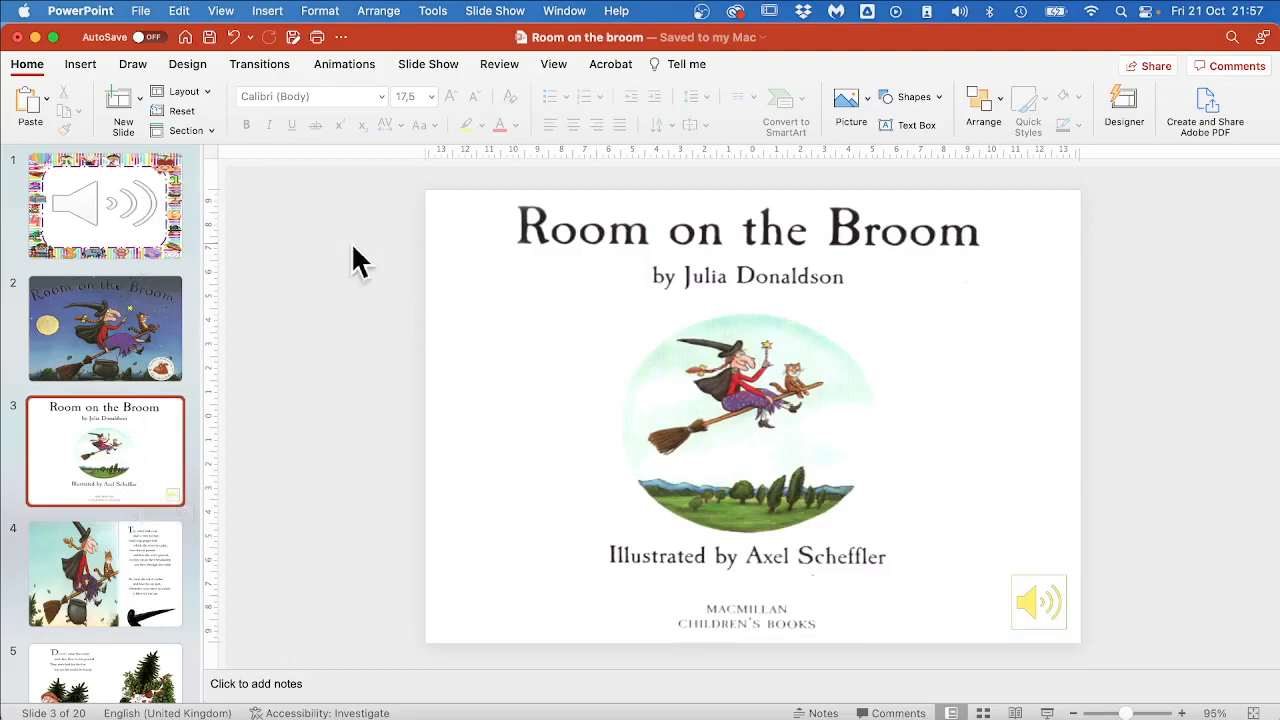
Export the presentation in MP4 format as Room on the broom.mp4 in the Room on the broom folder.
click(141, 11)
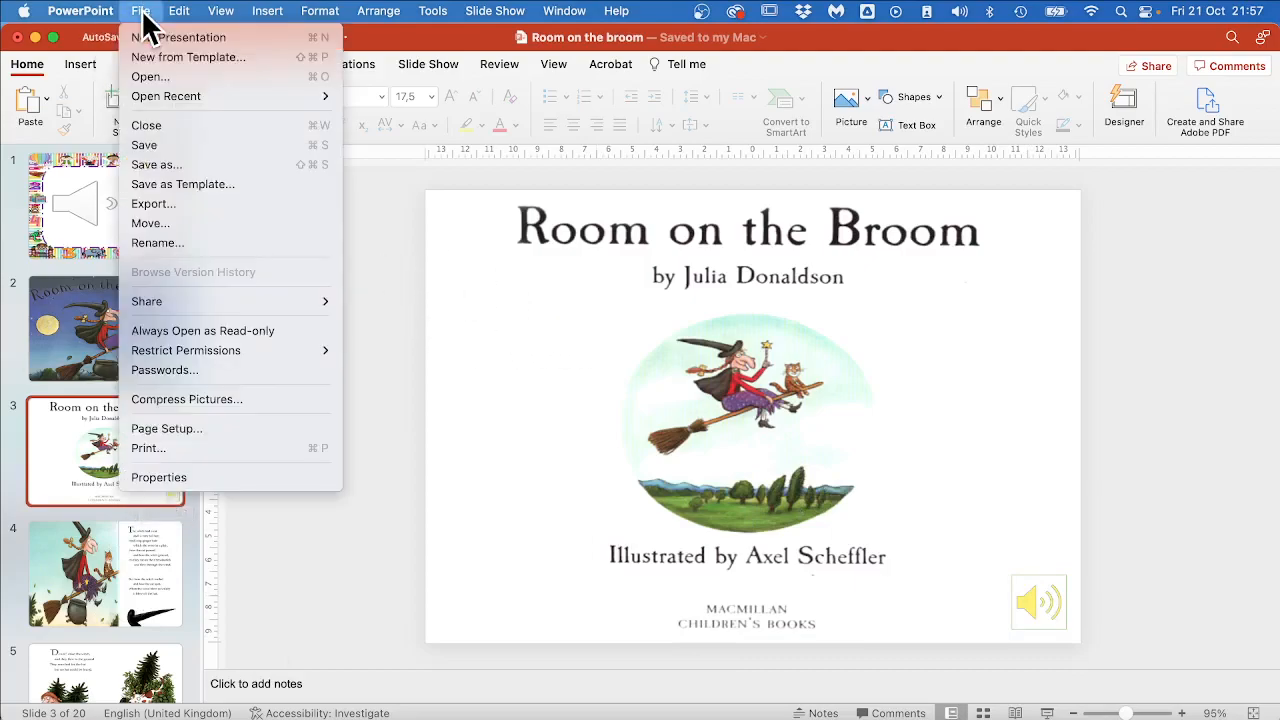
click(158, 205)
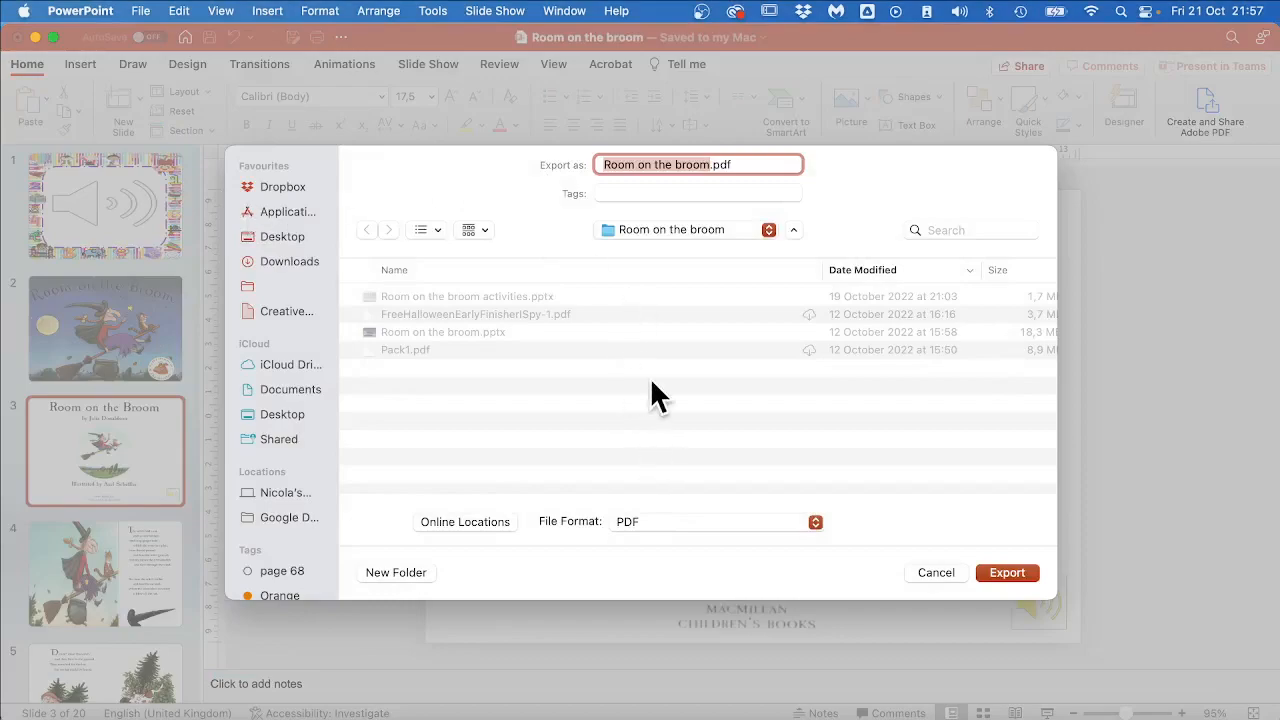
click(631, 522)
click(669, 546)
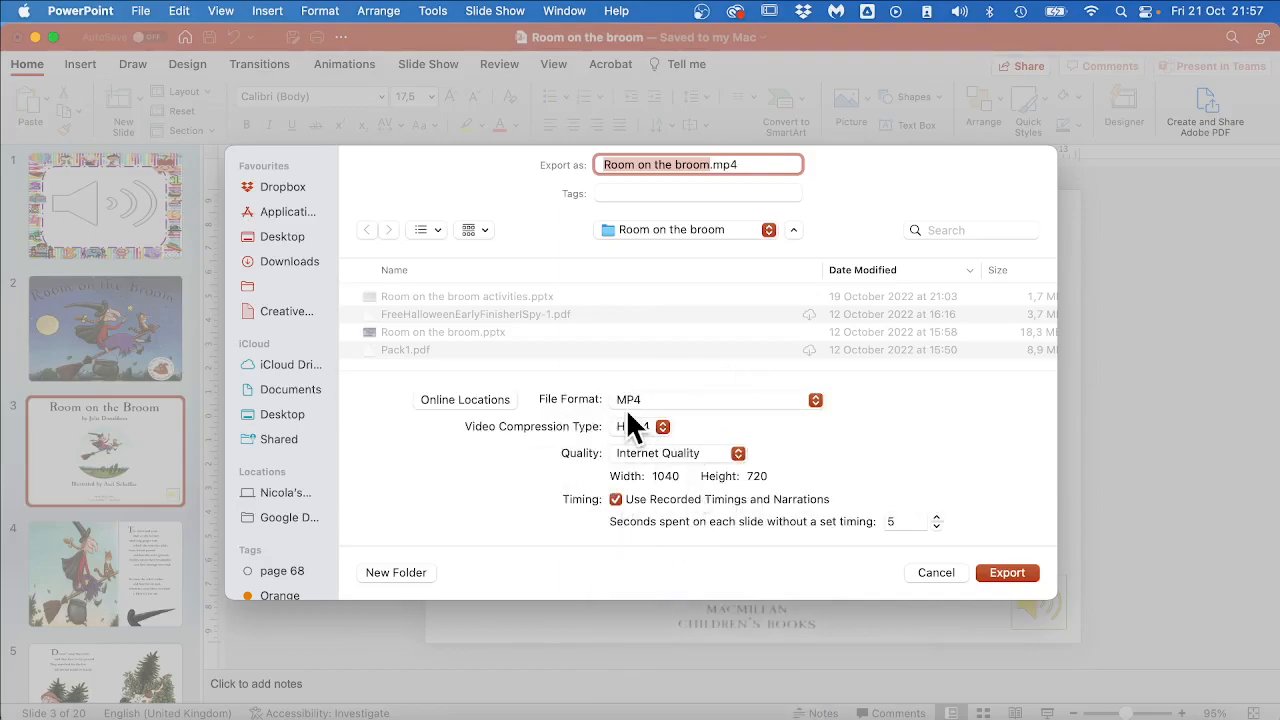
click(998, 575)
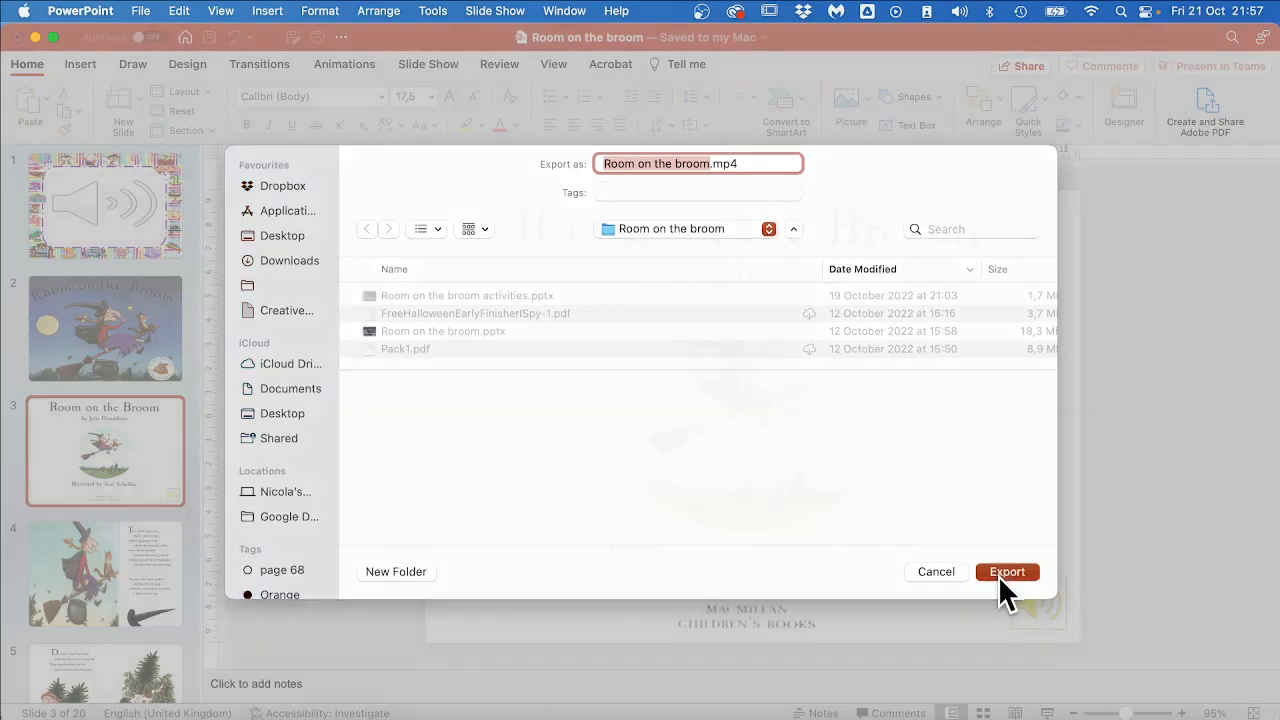